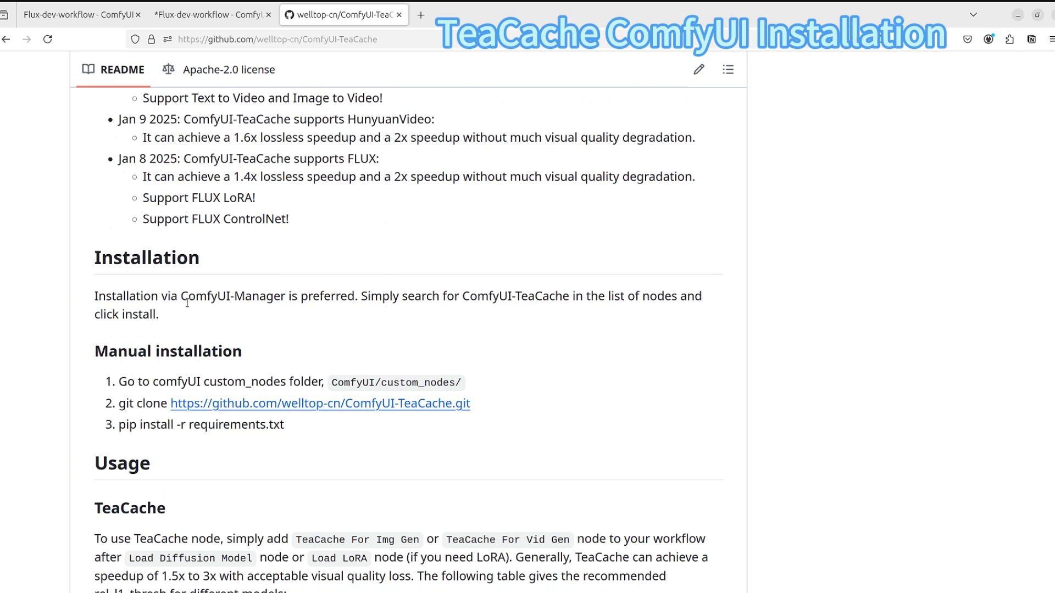
# - Highlight the README's recommendation to install TeaCache through ComfyUI-Manager
pyautogui.moveTo(179, 293); pyautogui.dragTo(285, 296)
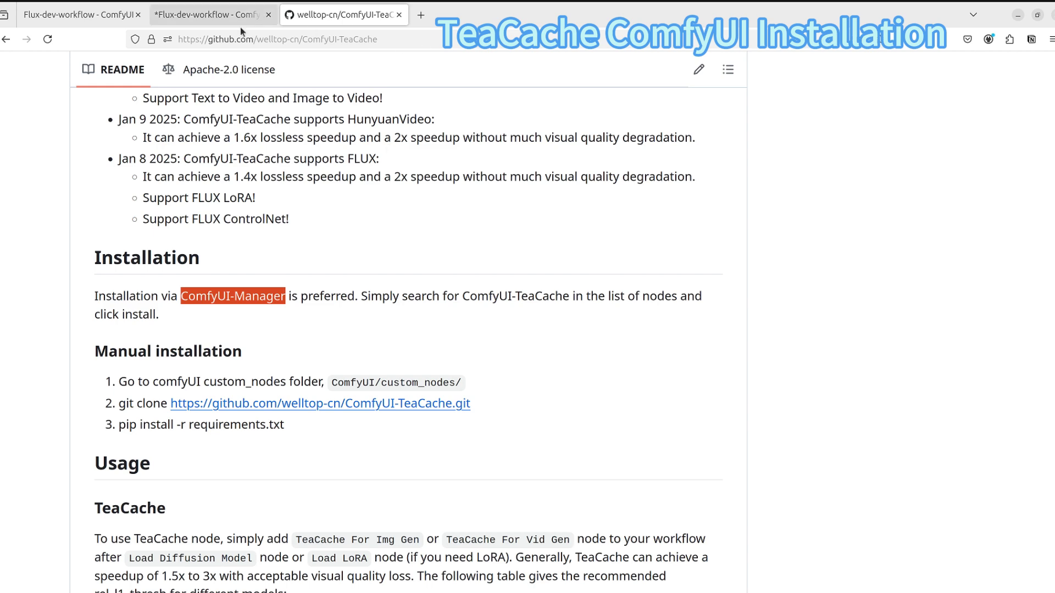
# - From the Flux-dev workflow, open the Custom Nodes Manager and search for 'teac'
pyautogui.click(209, 23)
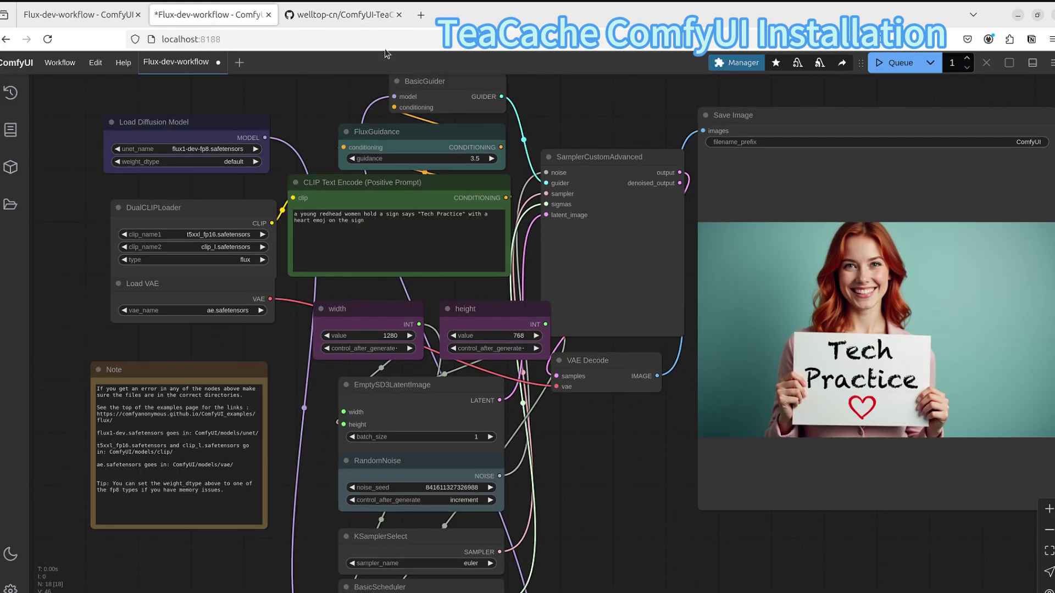
pyautogui.click(740, 68)
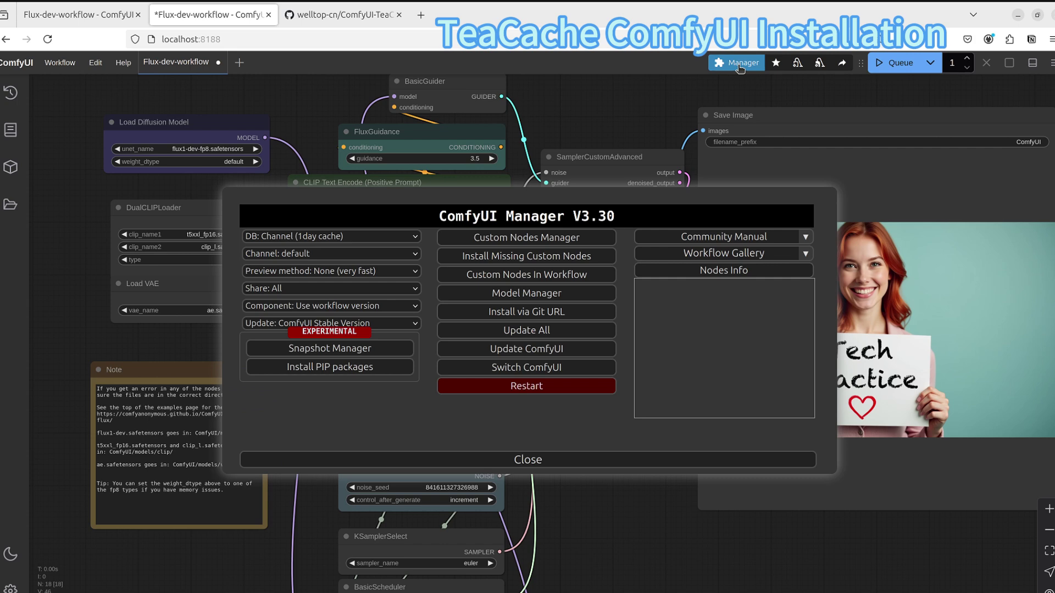
pyautogui.click(519, 238)
pyautogui.click(302, 134)
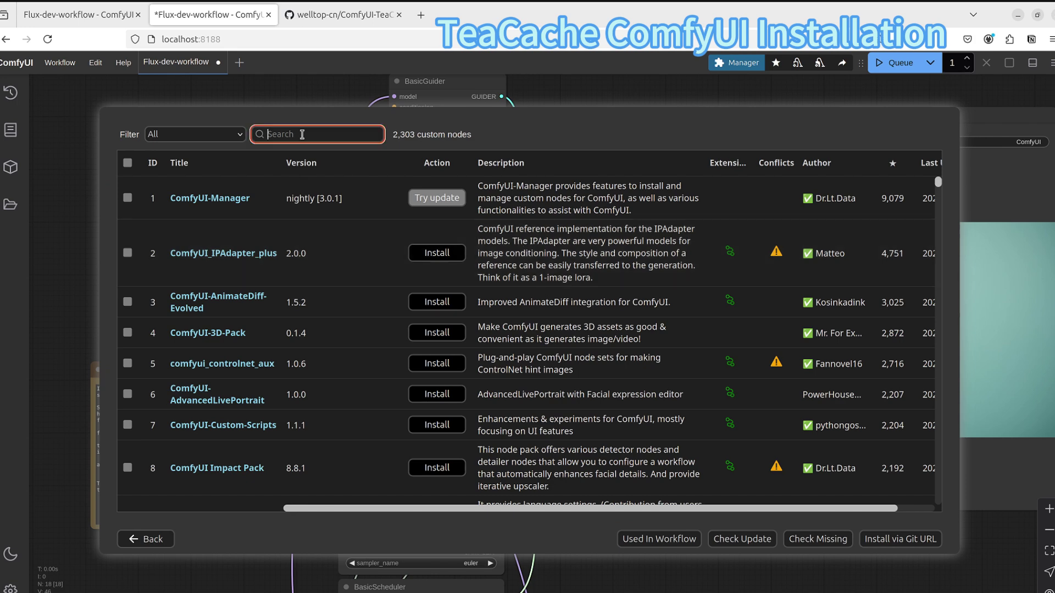
pyautogui.write('tea')
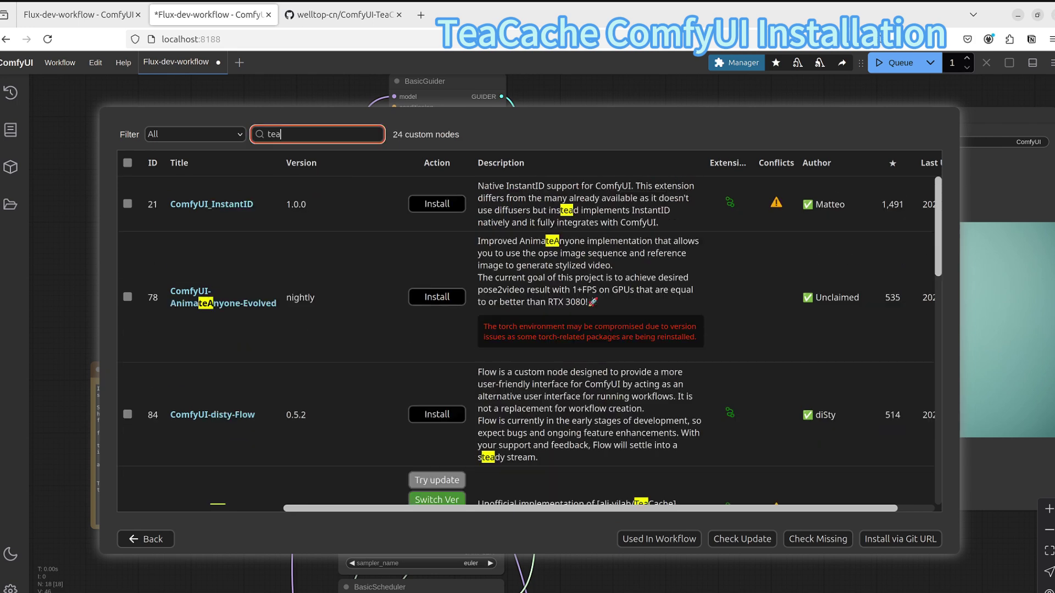
pyautogui.write('-')
pyautogui.press('BackSpace')
pyautogui.write('cd /mnt/newvolume/')
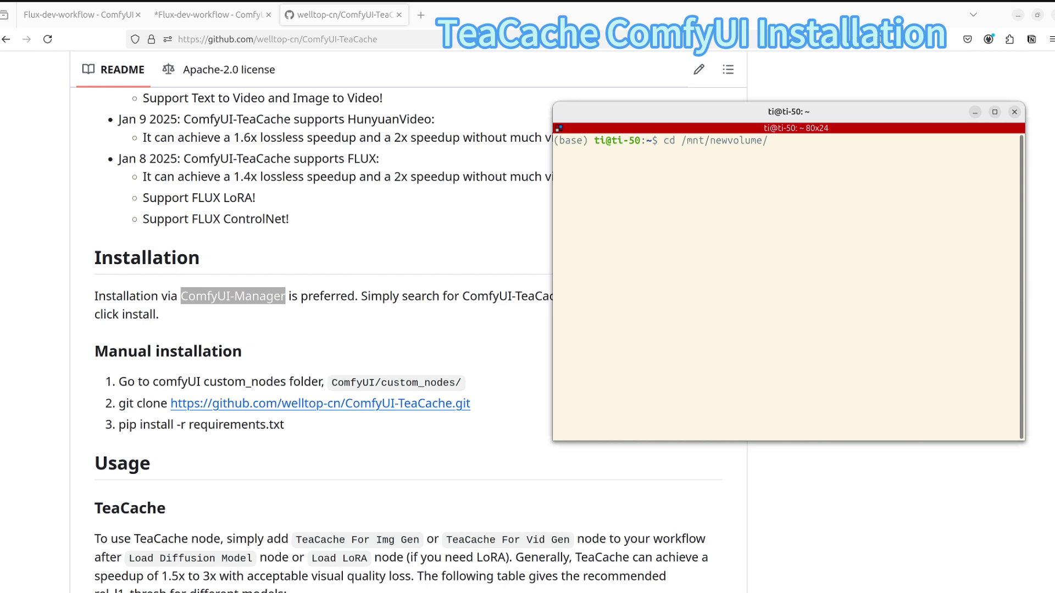
# - Change the terminal directory to /mnt/newvolume/ComfyUI/custom_nodes
pyautogui.write('ComfyUI')
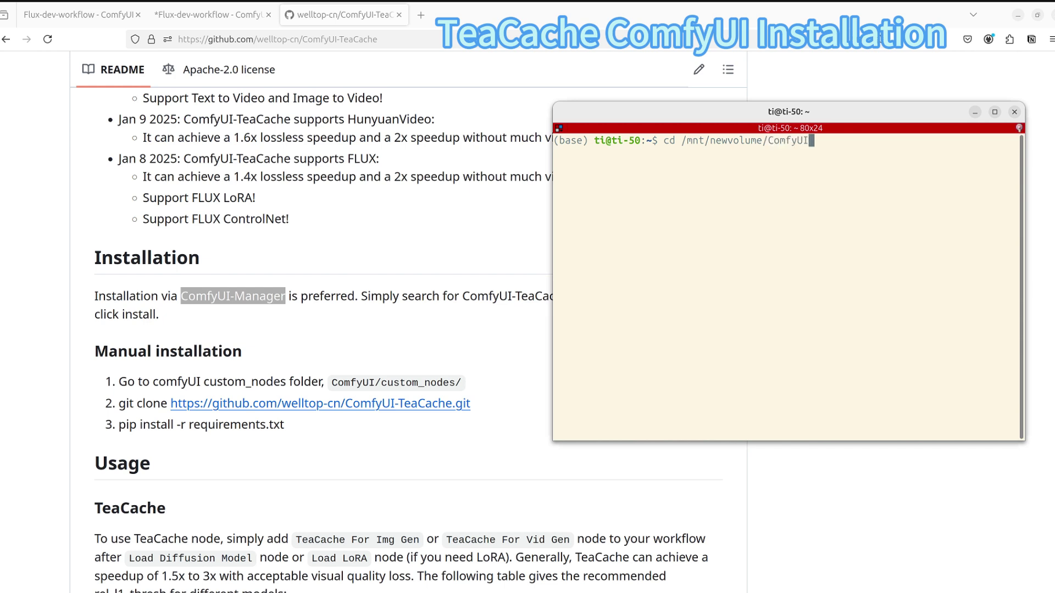
pyautogui.press('Return')
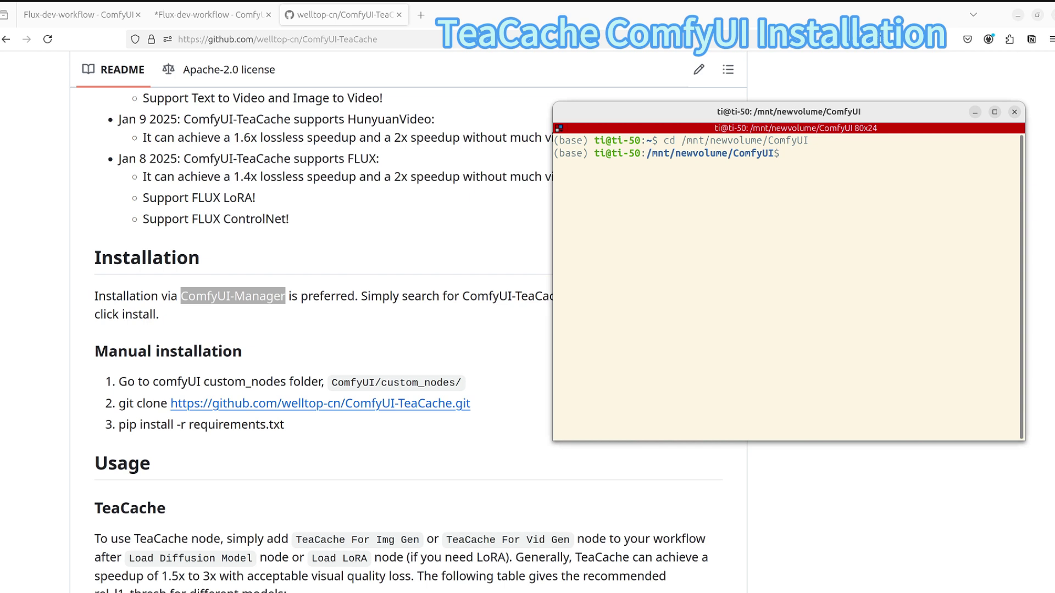
pyautogui.write('cd custo')
pyautogui.press('Tab')
pyautogui.press('Return')
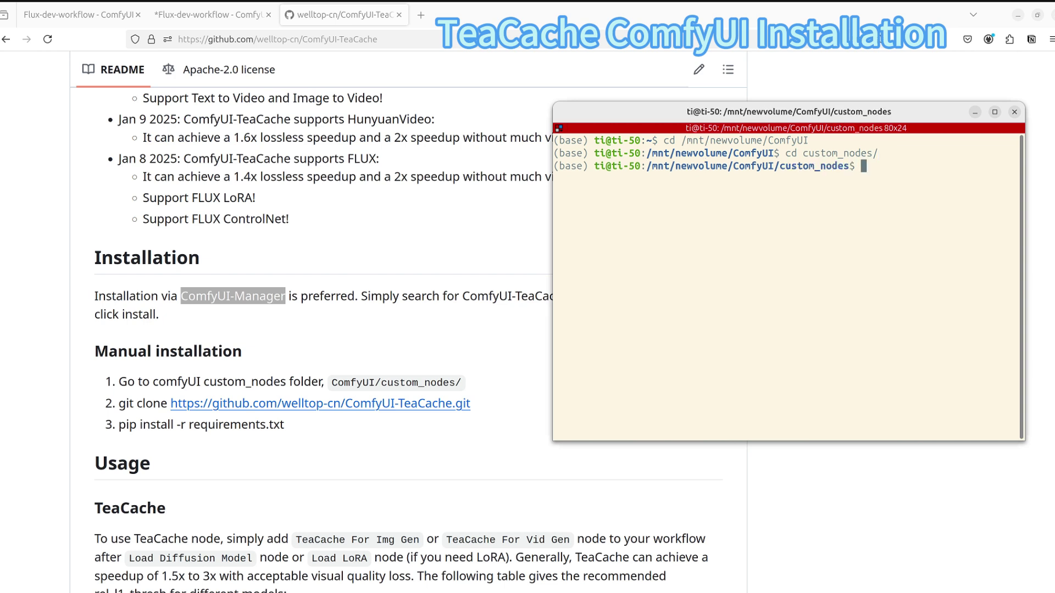
# - Start a git clone of the pasted ComfyUI-TeaCache repository URL, then cancel it
pyautogui.write('git clone')
pyautogui.moveTo(168, 404); pyautogui.dragTo(507, 413)
pyautogui.hotkey('alt', 'Tab')
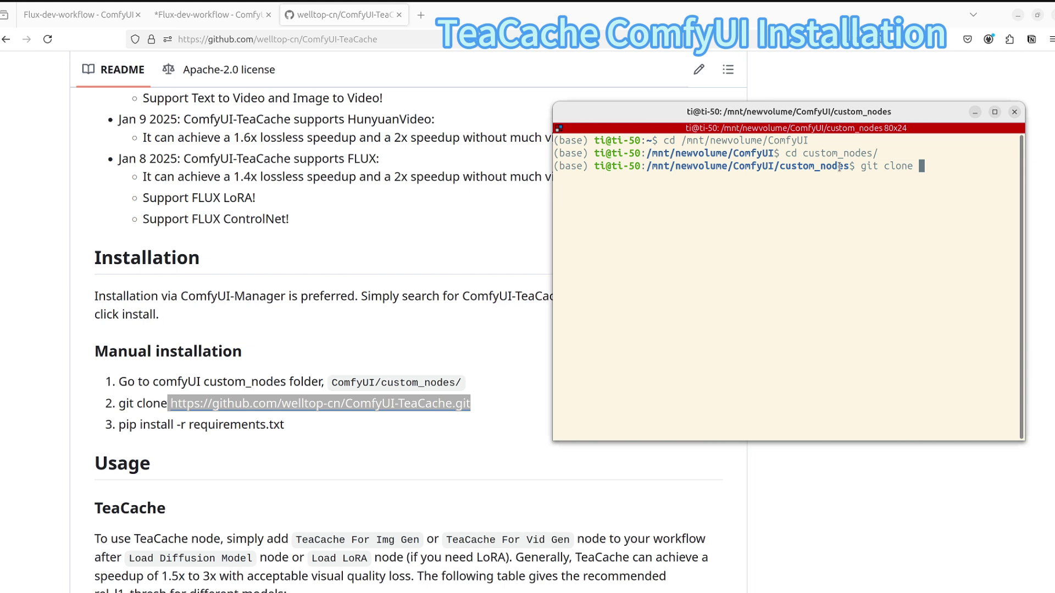
pyautogui.middleClick(838, 168)
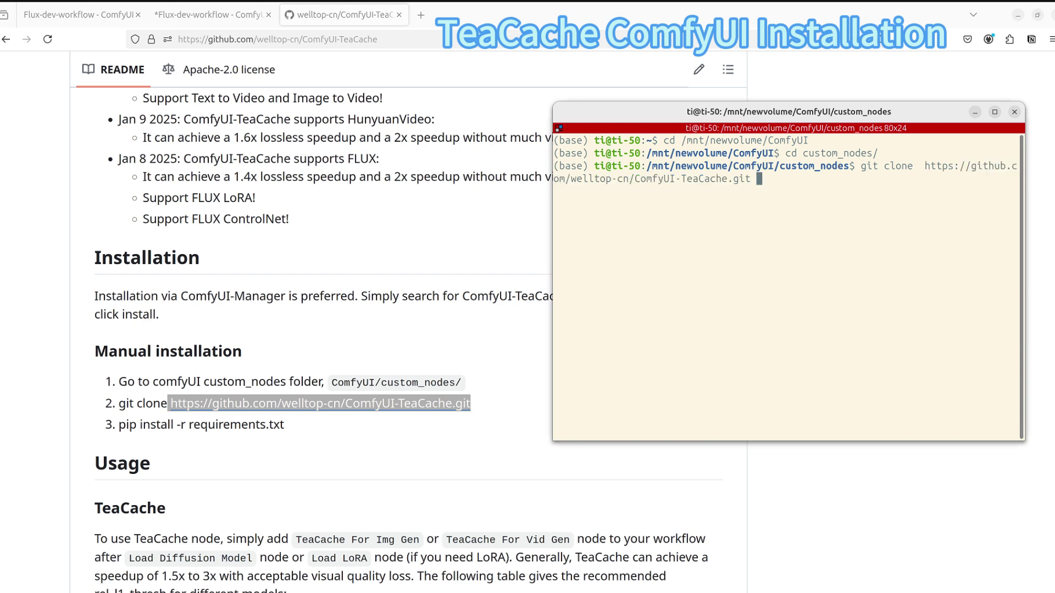
pyautogui.hotkey('ctrl', 'c')
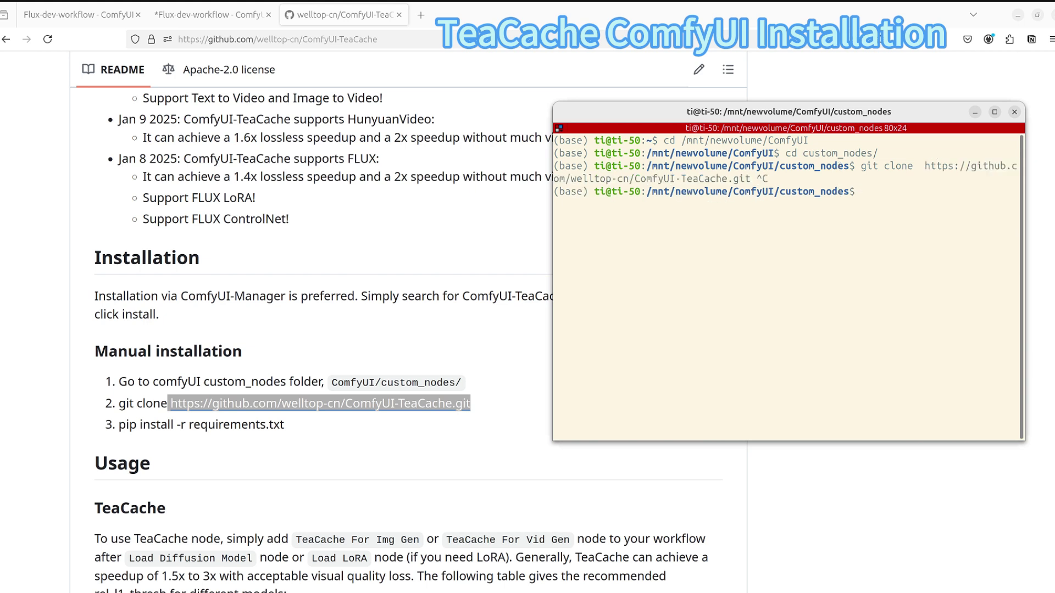
pyautogui.write('cd Comf')
# - Enter ComfyUI-TeaCache, list its files to find requirements.txt, then minimize the terminal
pyautogui.press('Tab')
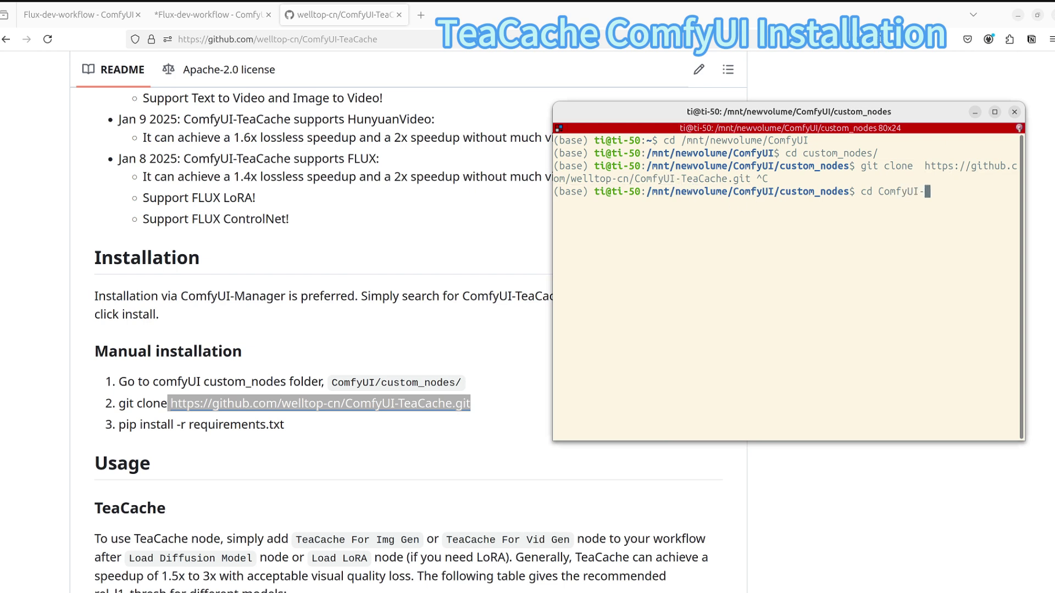
pyautogui.write('Te')
pyautogui.press('Tab')
pyautogui.press('Return')
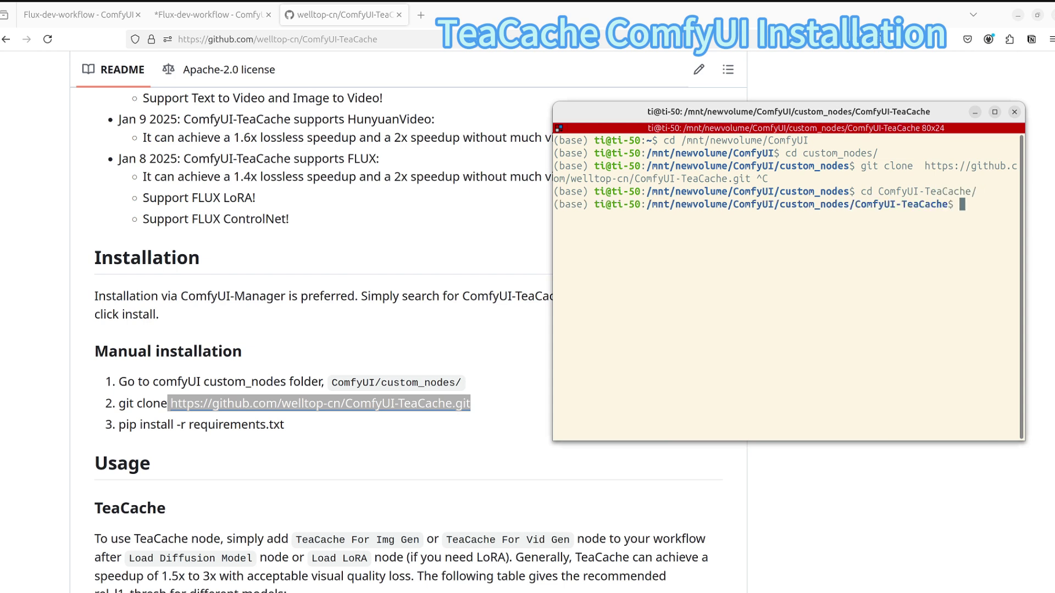
pyautogui.write('ls')
pyautogui.press('Return')
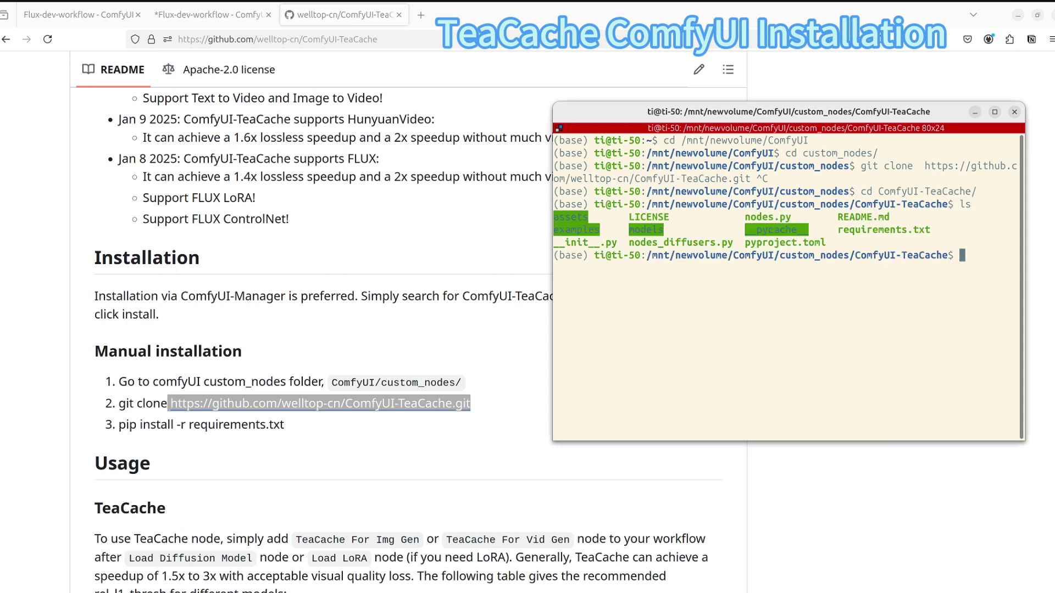
pyautogui.moveTo(836, 229); pyautogui.dragTo(930, 230)
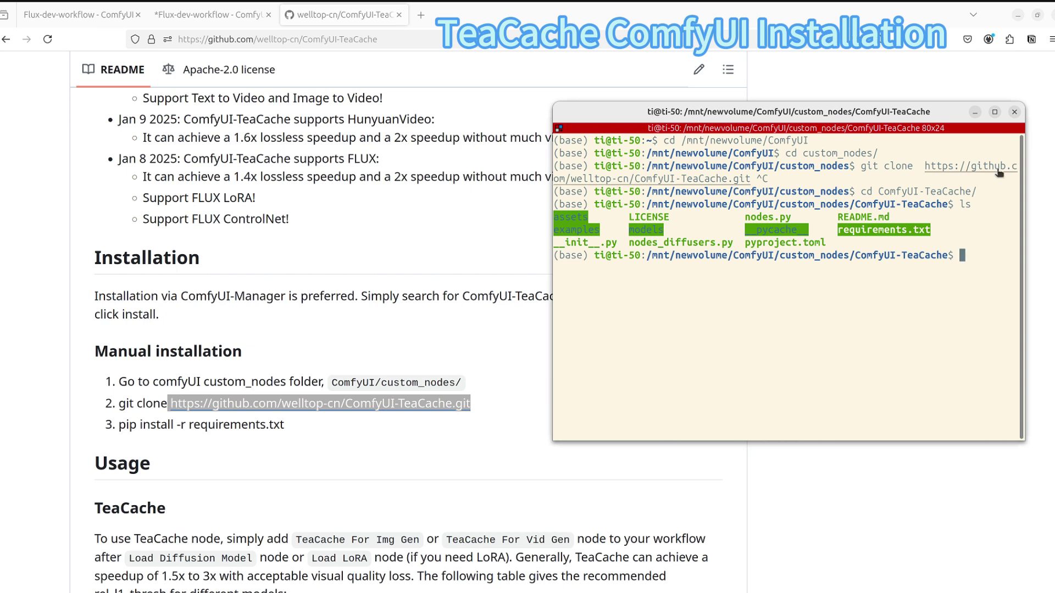
pyautogui.click(974, 112)
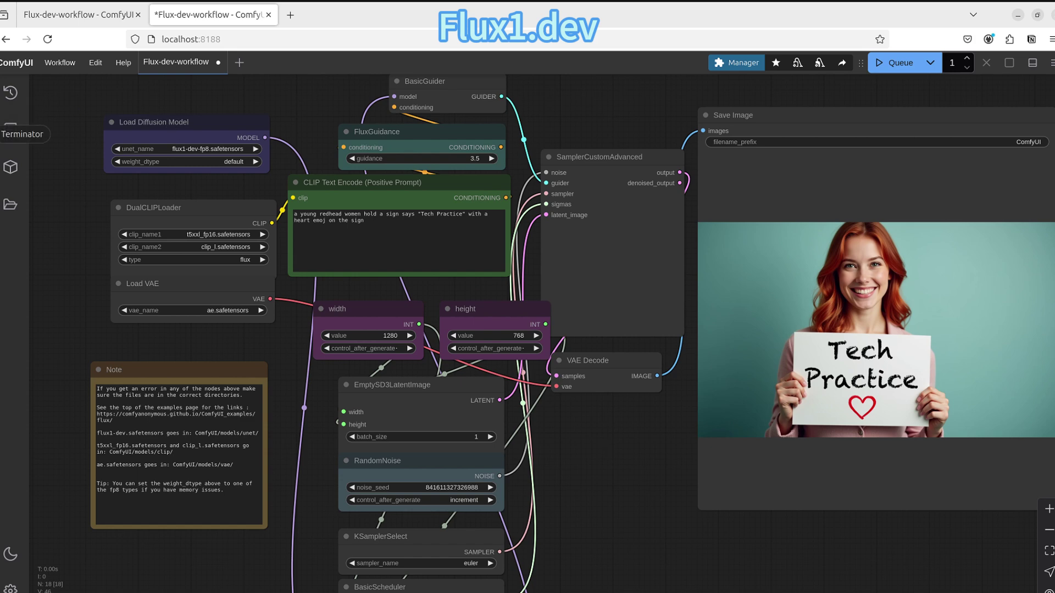
pyautogui.click(10, 128)
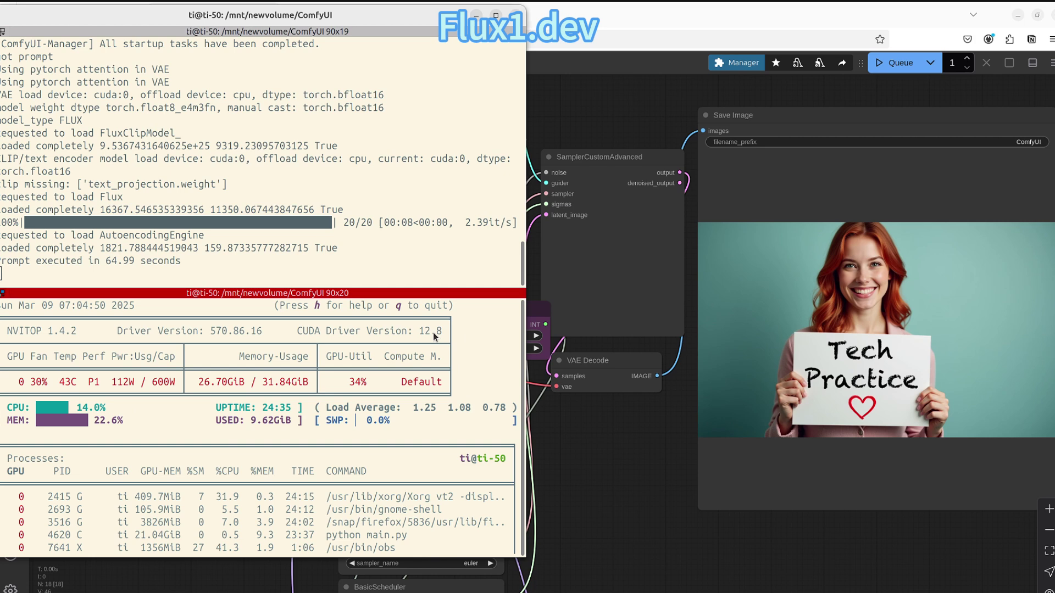
pyautogui.moveTo(379, 17); pyautogui.dragTo(397, 321)
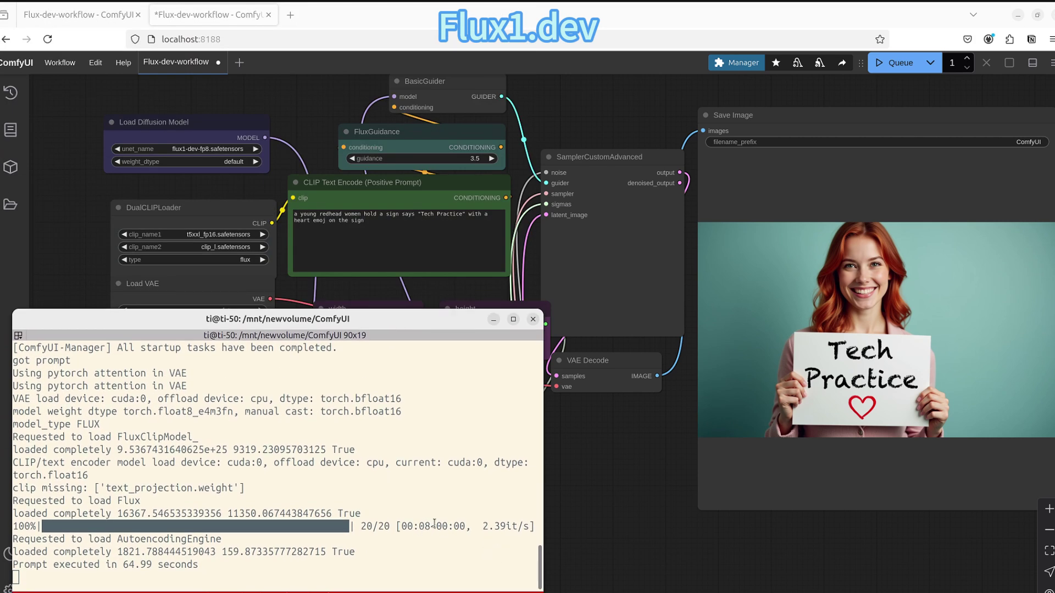
pyautogui.moveTo(431, 526); pyautogui.dragTo(401, 526)
pyautogui.click(417, 530)
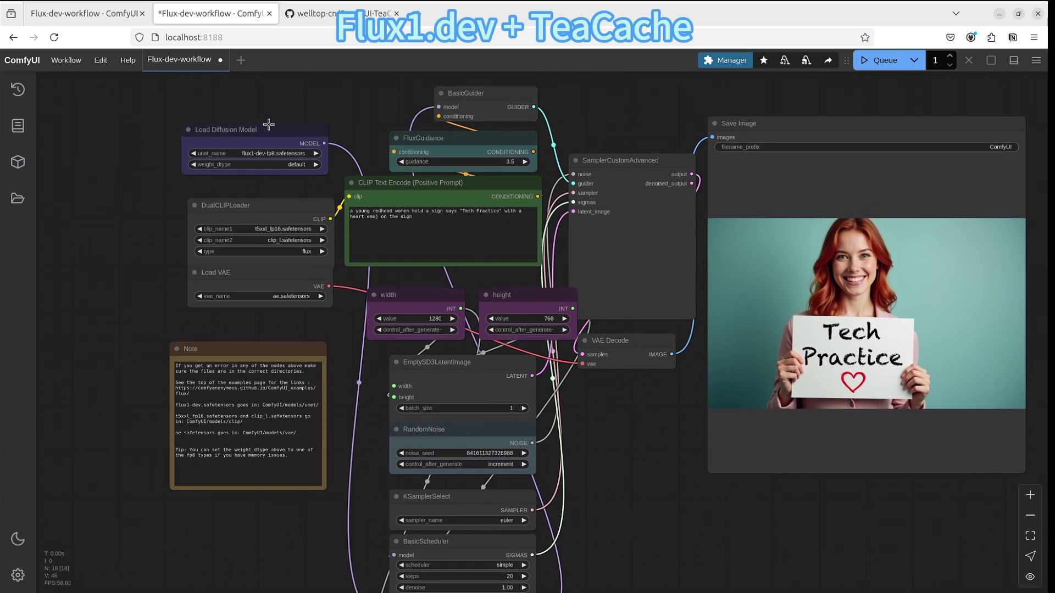
# - Reposition the Load Diffusion Model node up and to the left to make room
pyautogui.moveTo(269, 124); pyautogui.dragTo(237, 126)
pyautogui.moveTo(125, 129); pyautogui.dragTo(172, 222)
pyautogui.moveTo(272, 221); pyautogui.dragTo(215, 180)
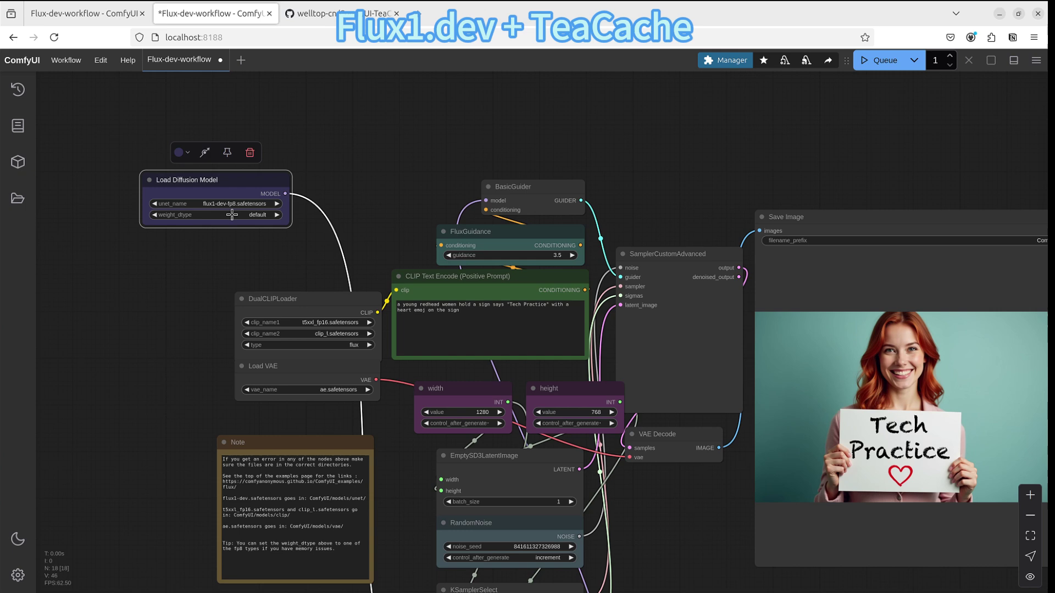
pyautogui.scroll(6, 232, 215)
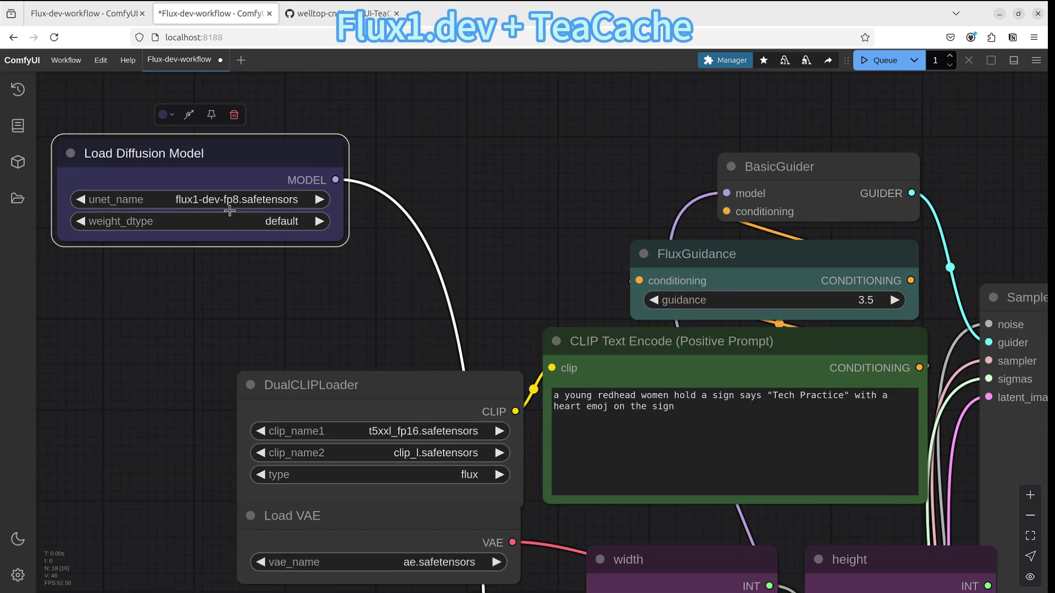
pyautogui.scroll(-3, 291, 239)
pyautogui.moveTo(235, 295); pyautogui.dragTo(281, 206)
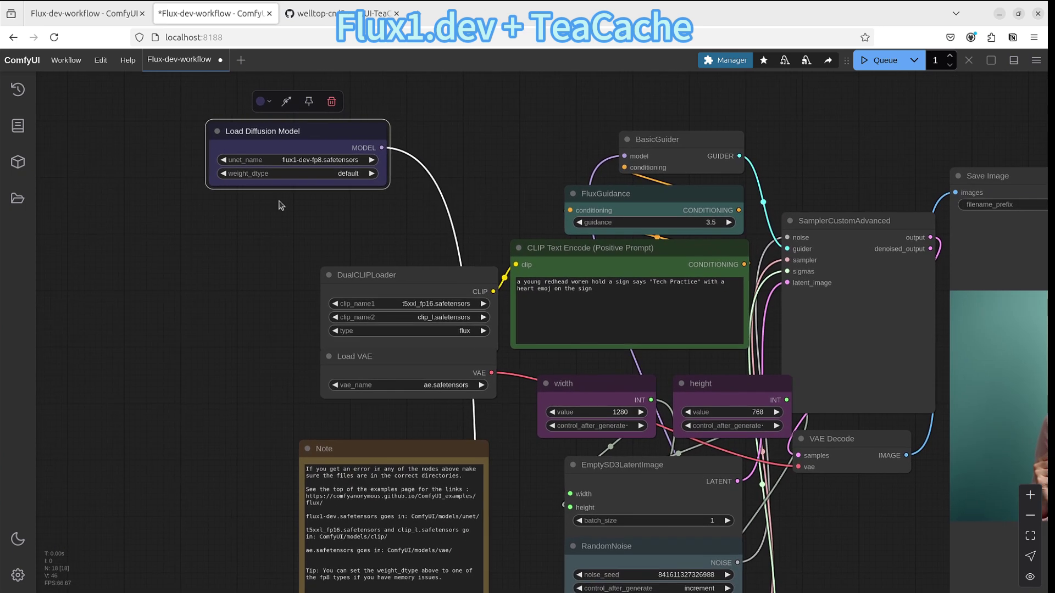
pyautogui.moveTo(305, 129); pyautogui.dragTo(237, 119)
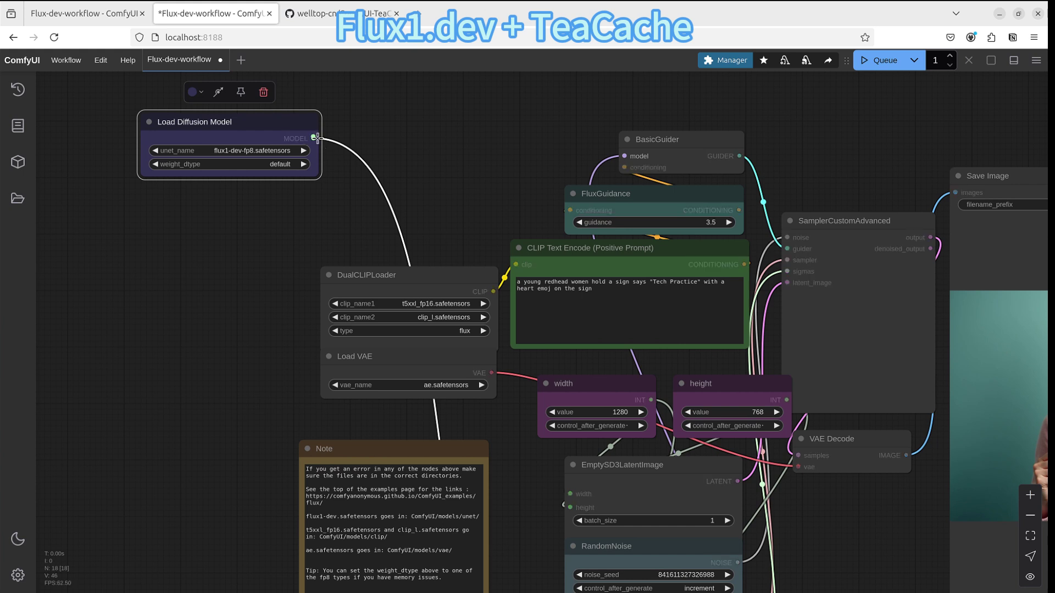
# - Add a TeaCache For Img Gen node linked from the Load Diffusion Model's MODEL output
pyautogui.moveTo(317, 138); pyautogui.dragTo(182, 298)
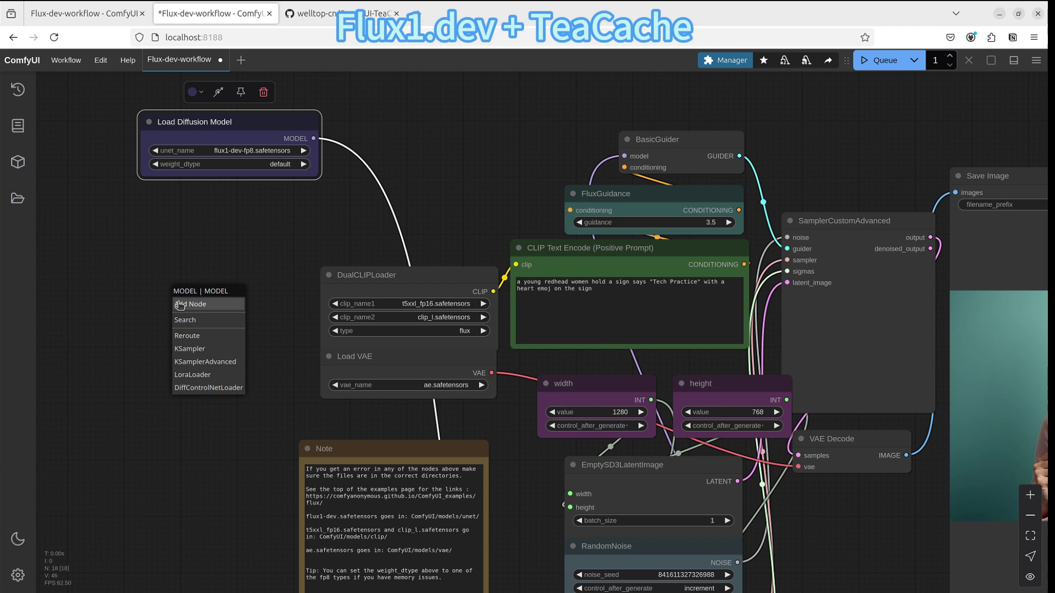
pyautogui.click(185, 321)
pyautogui.write('t')
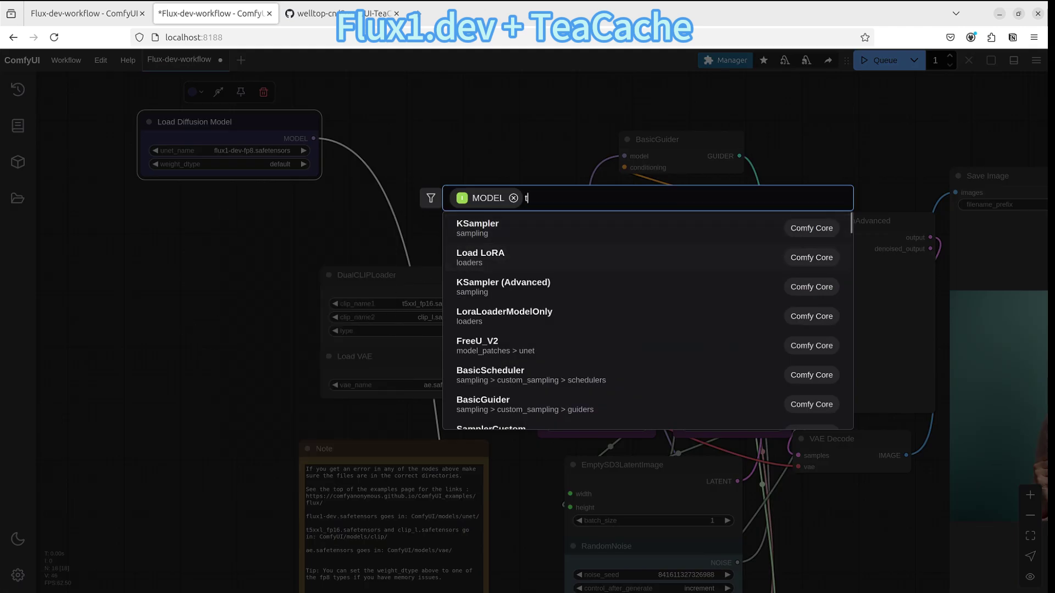
pyautogui.write('ea')
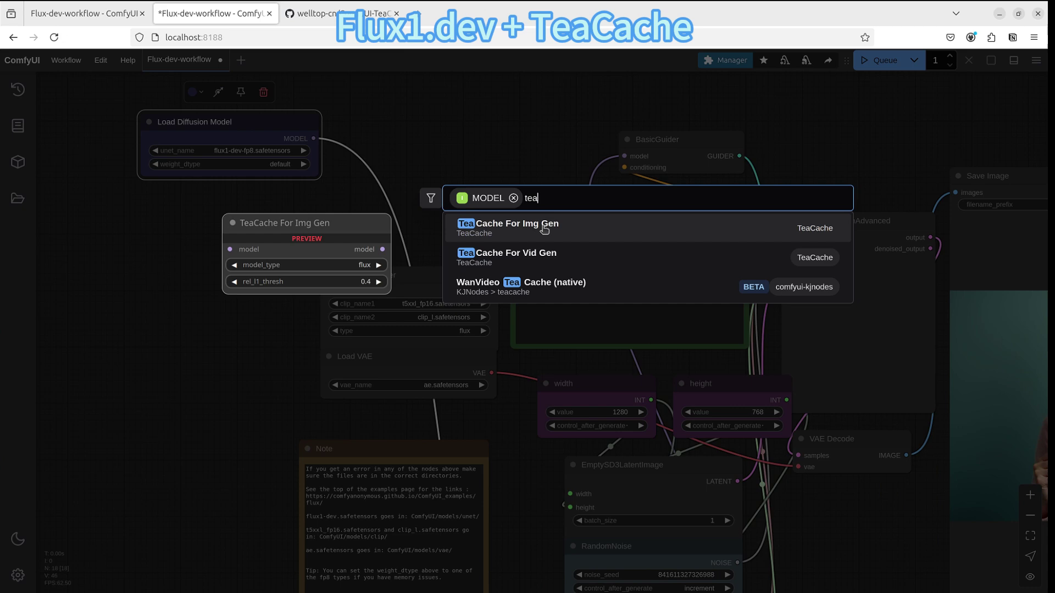
pyautogui.click(638, 236)
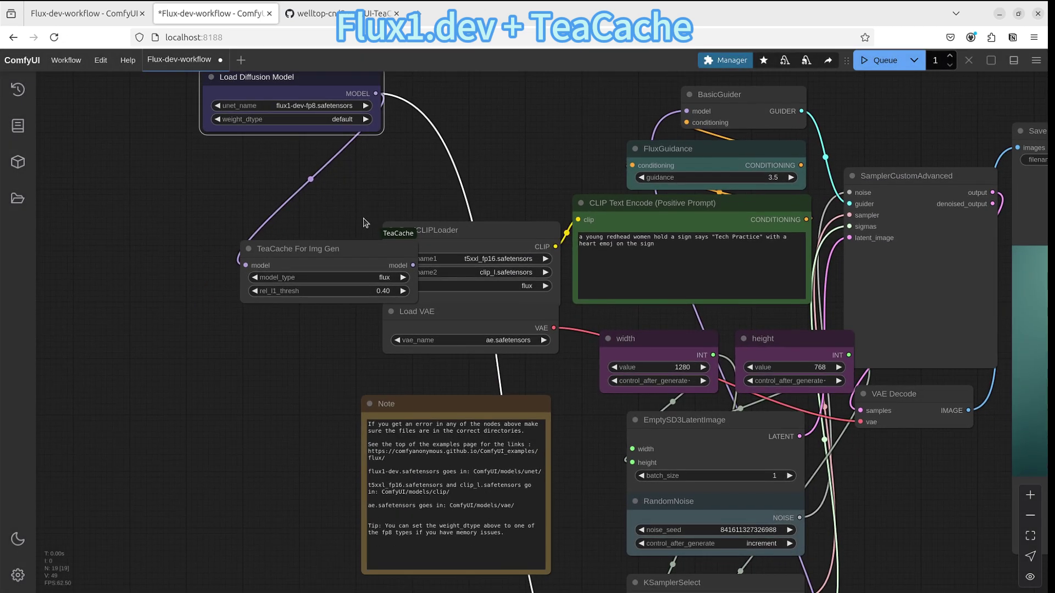
# - Move the TeaCache node left and wire its model output into ModelSamplingFlux's model input
pyautogui.moveTo(330, 247); pyautogui.dragTo(251, 244)
pyautogui.scroll(-3, 353, 165)
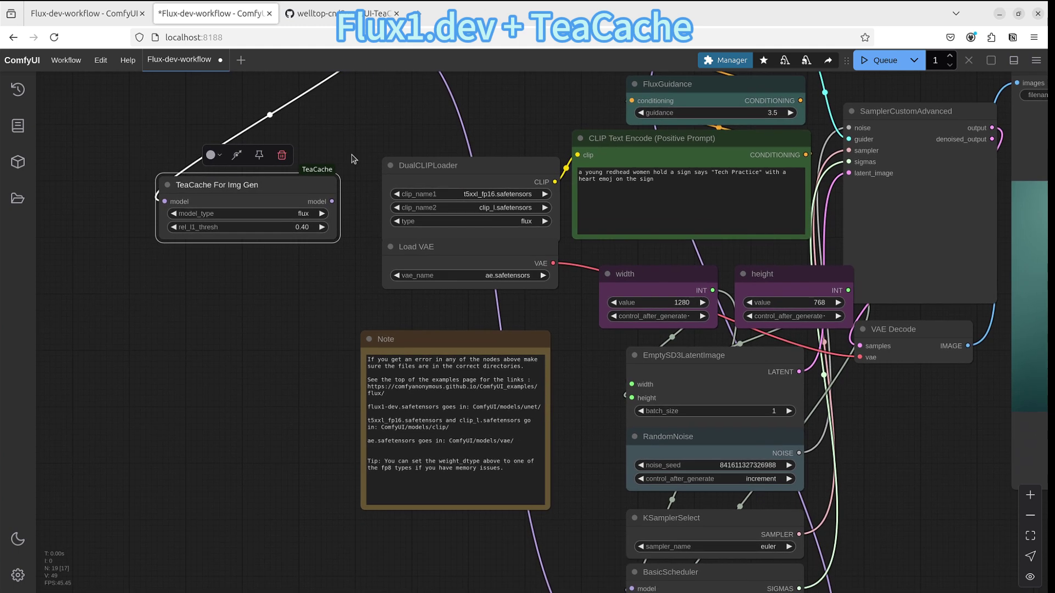
pyautogui.moveTo(354, 180); pyautogui.dragTo(329, 164)
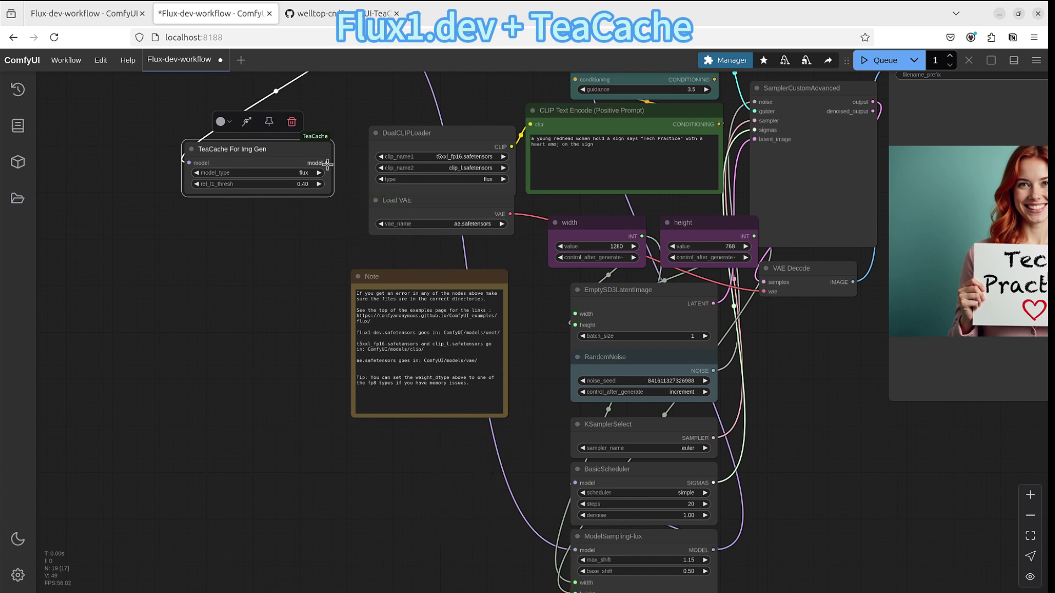
pyautogui.scroll(2, 369, 231)
pyautogui.scroll(-7, 373, 203)
pyautogui.moveTo(363, 90); pyautogui.dragTo(316, 97)
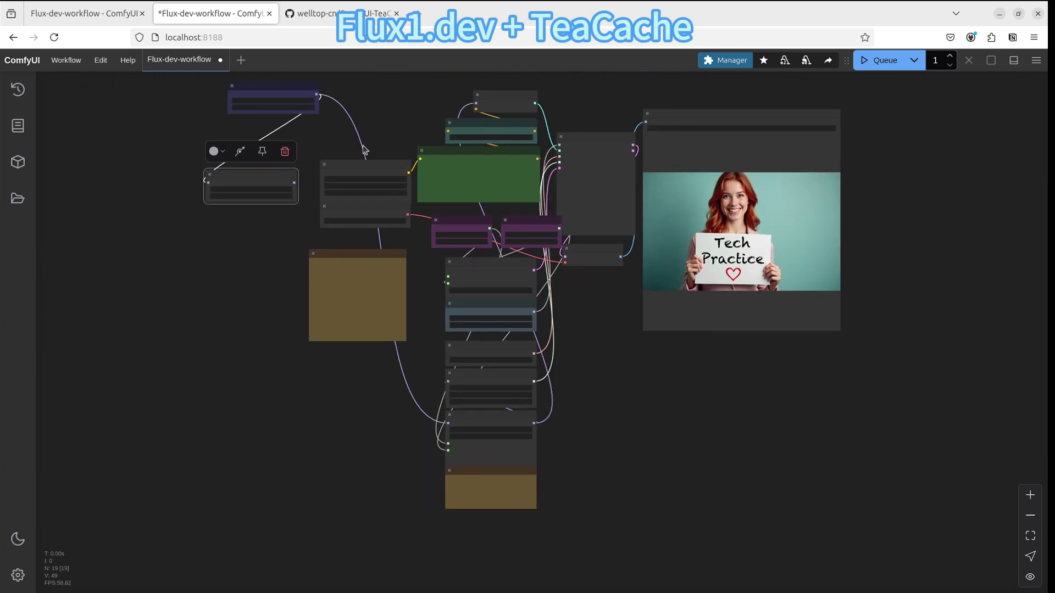
pyautogui.scroll(4, 312, 191)
pyautogui.scroll(-2, 384, 90)
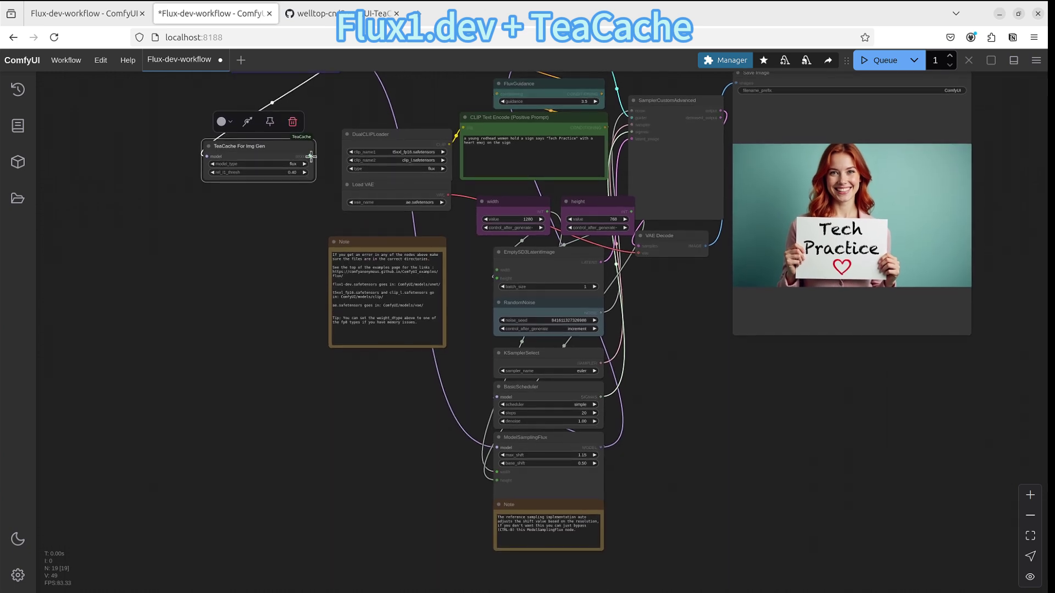
pyautogui.moveTo(311, 157); pyautogui.dragTo(493, 451)
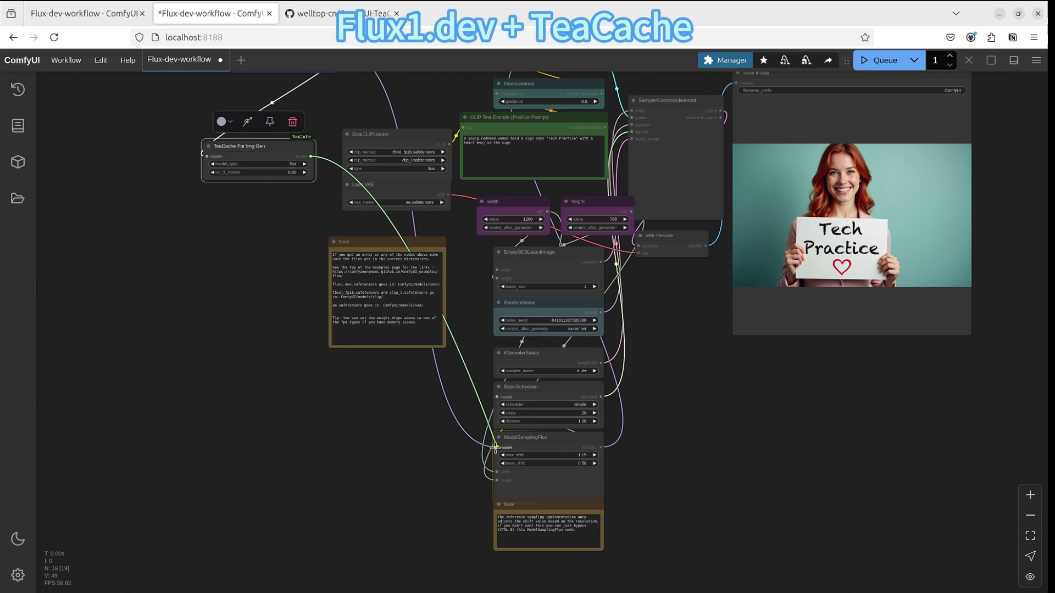
# - Pan and zoom to review the whole Flux workflow with the new TeaCache link
pyautogui.scroll(3, 495, 448)
pyautogui.moveTo(286, 83); pyautogui.dragTo(398, 201)
pyautogui.scroll(-7, 531, 253)
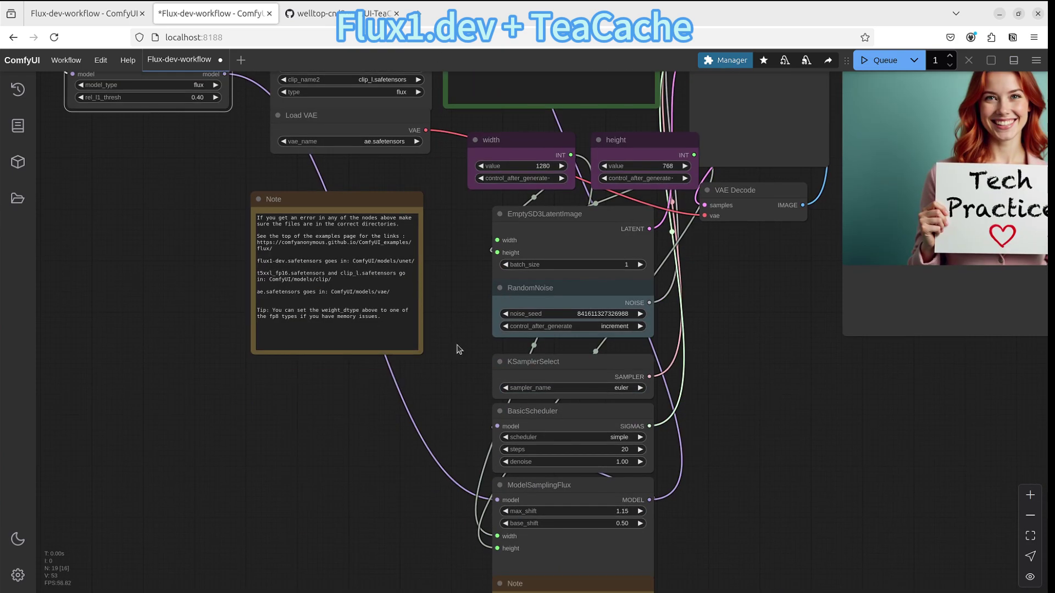
pyautogui.scroll(3, 462, 355)
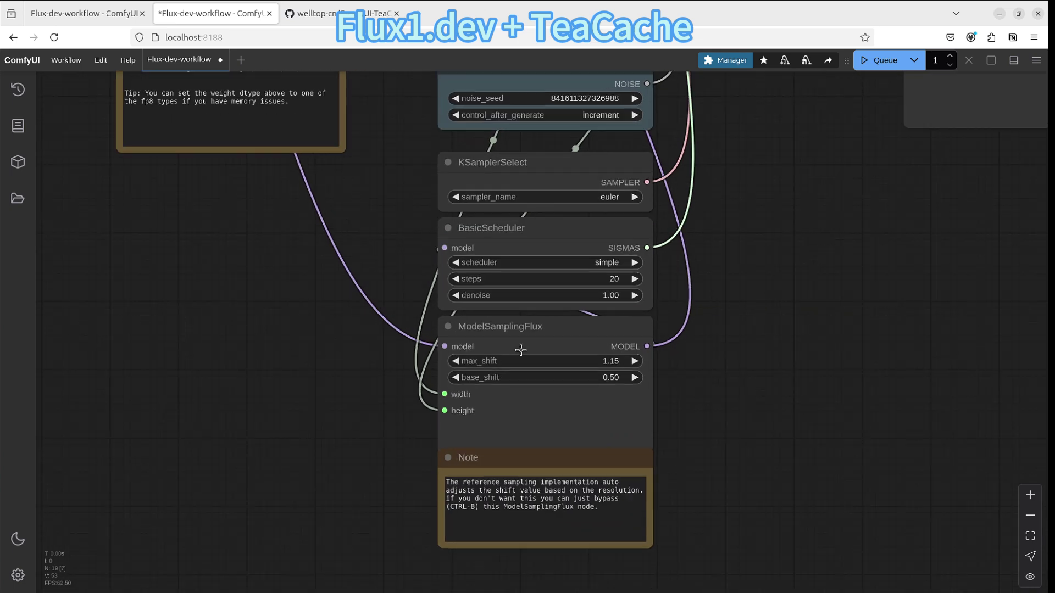
pyautogui.scroll(-5, 601, 411)
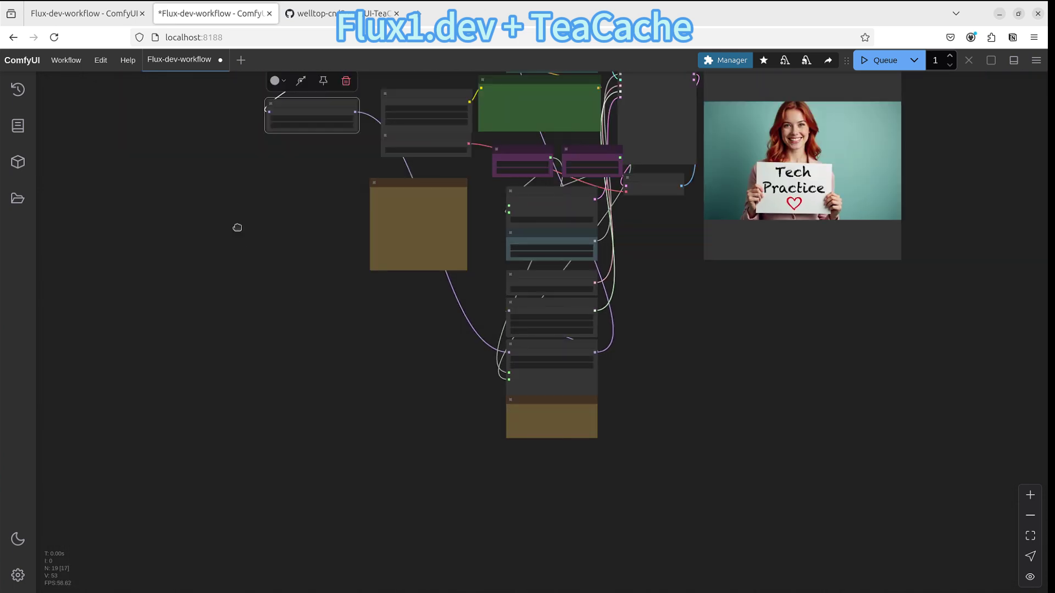
pyautogui.moveTo(236, 229); pyautogui.dragTo(281, 377)
pyautogui.scroll(4, 292, 377)
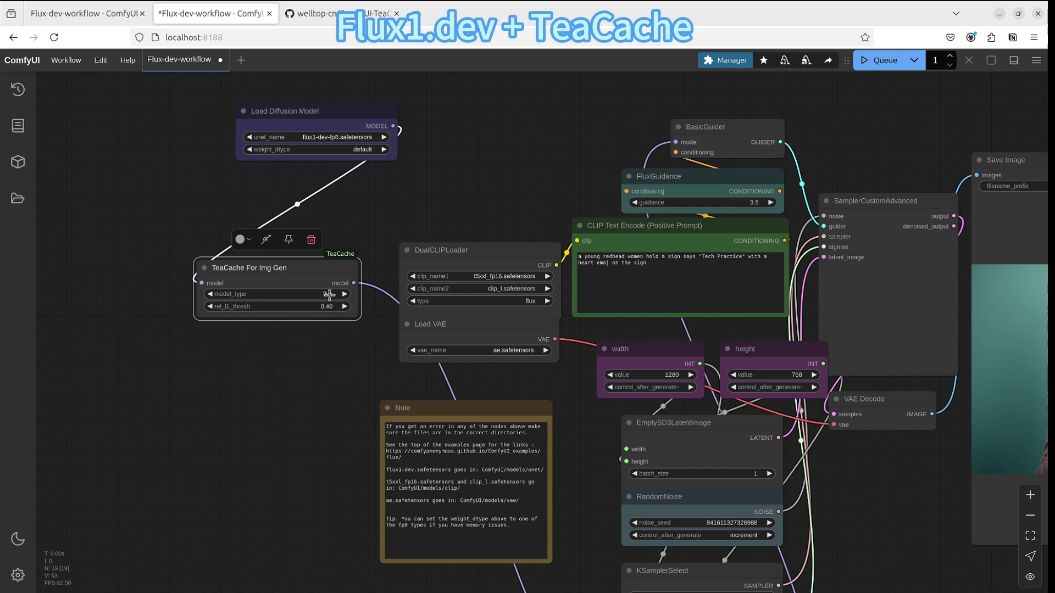
pyautogui.scroll(3, 330, 319)
pyautogui.scroll(-6, 566, 423)
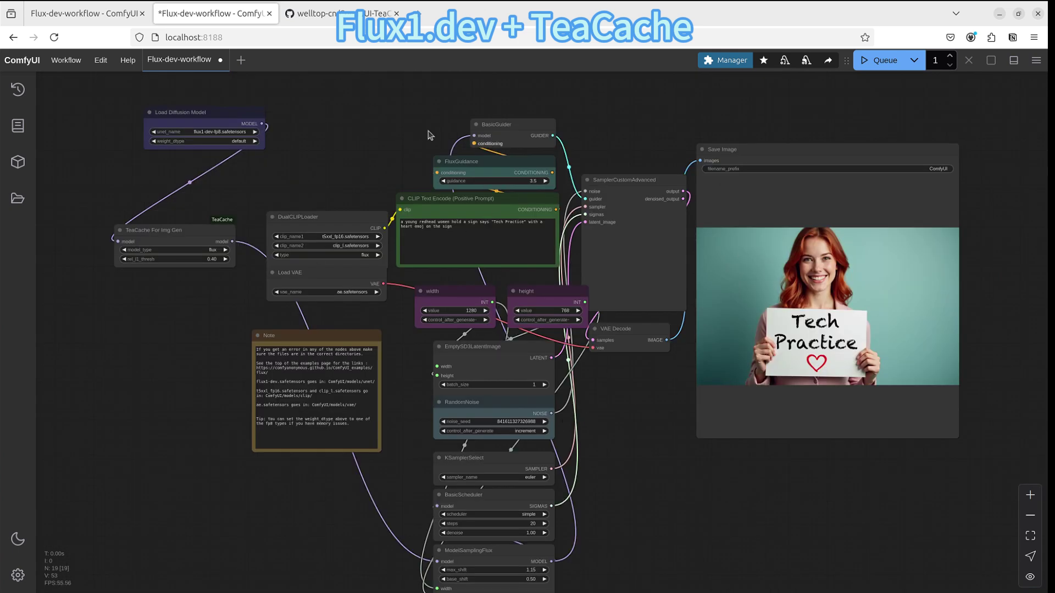
pyautogui.moveTo(428, 134); pyautogui.dragTo(420, 112)
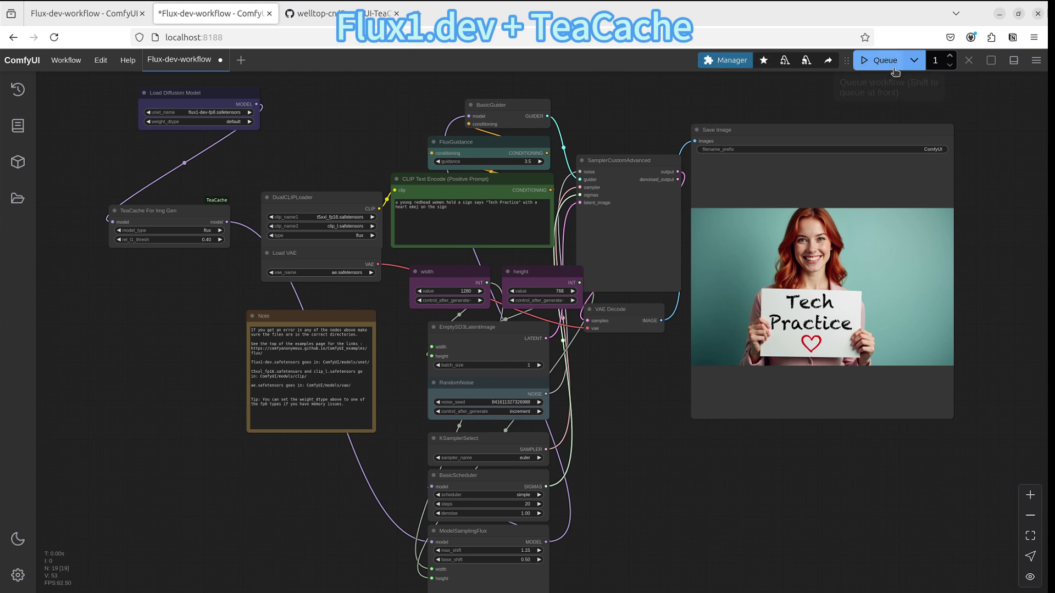
# - Show the logs, re-run the workflow, and highlight the 3.98it/s speed
pyautogui.click(1014, 60)
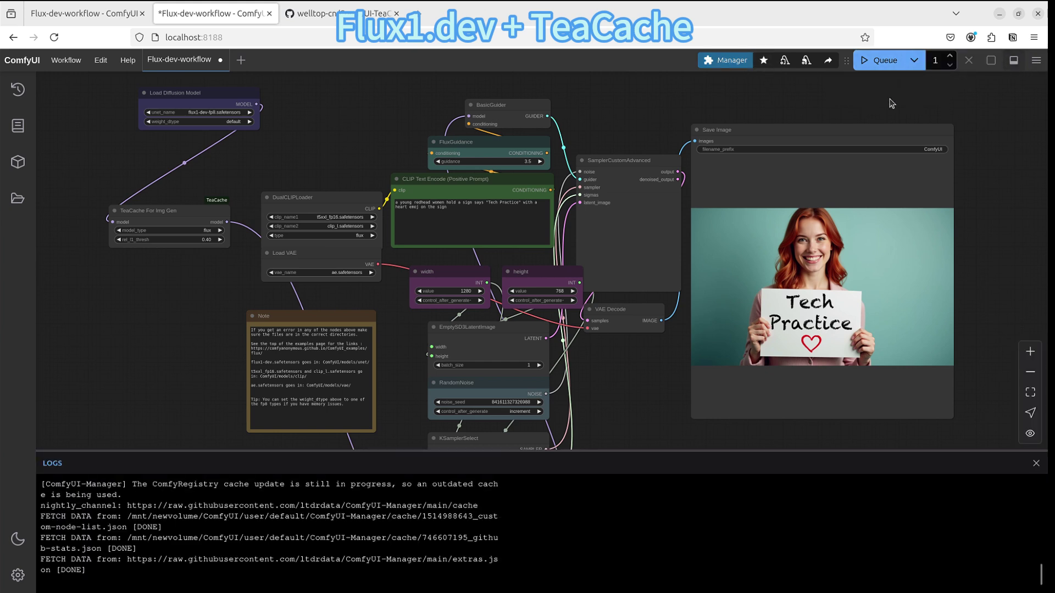
pyautogui.click(885, 62)
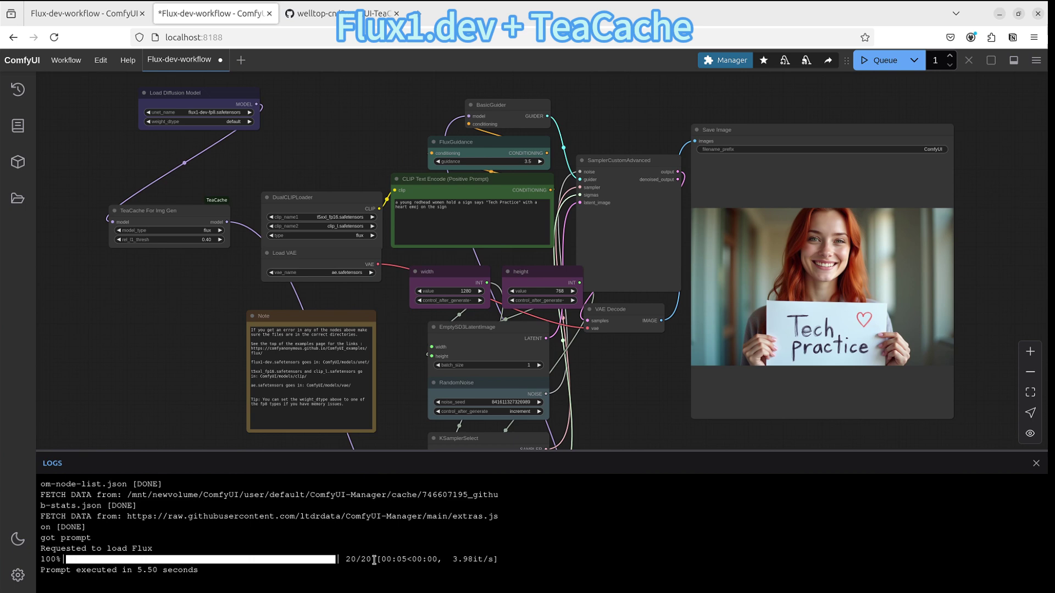
pyautogui.moveTo(453, 559); pyautogui.dragTo(491, 561)
# - Scroll the terminal log comparing the 64.99 s and 5.50 s runs, then minimize it
pyautogui.hotkey('alt', 'Tab')
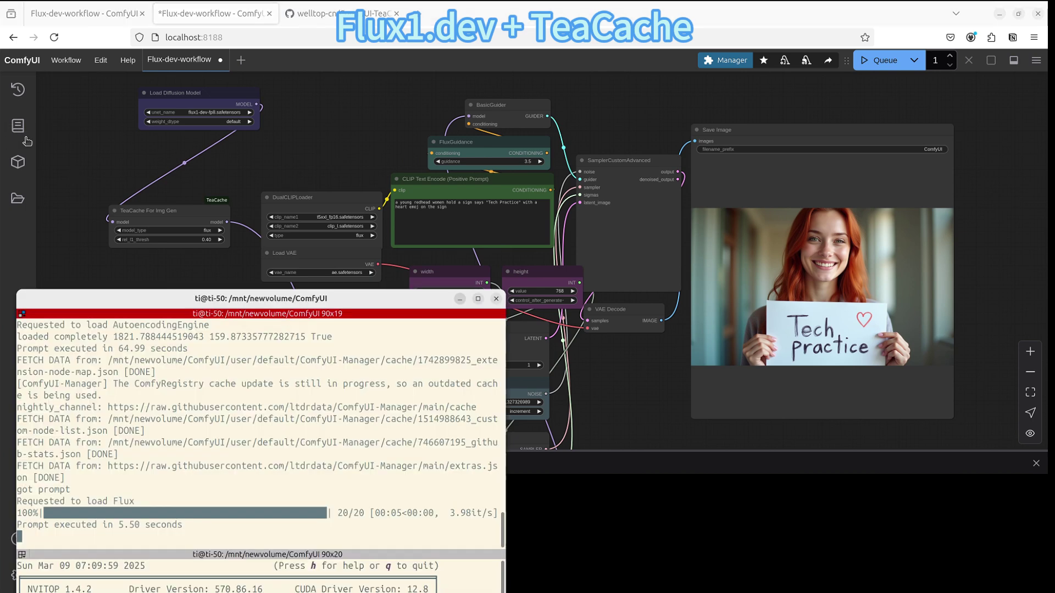
pyautogui.moveTo(324, 296); pyautogui.dragTo(324, 66)
pyautogui.scroll(5, 506, 257)
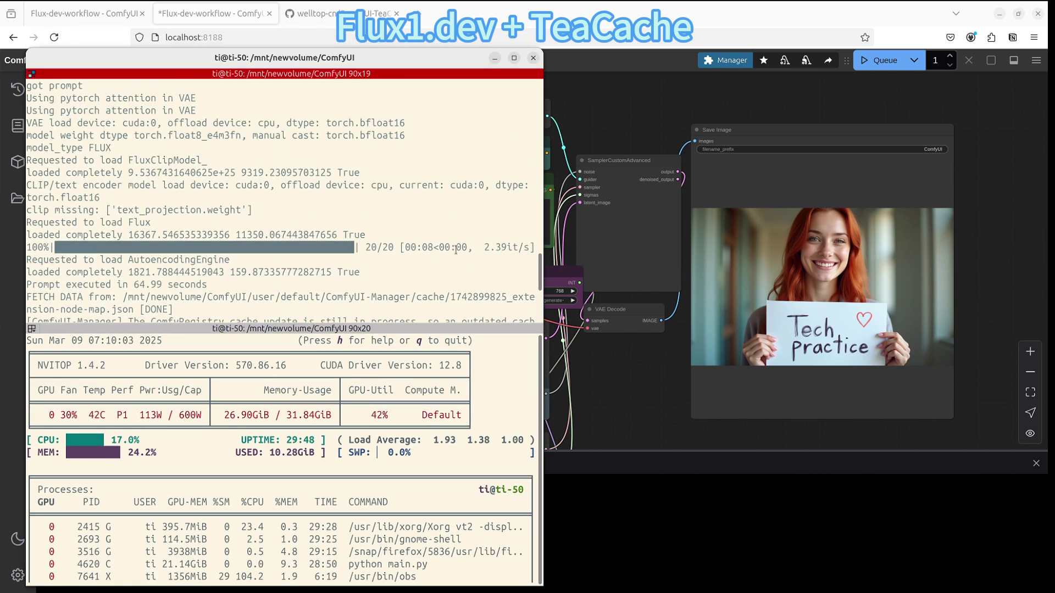
pyautogui.scroll(-5, 516, 263)
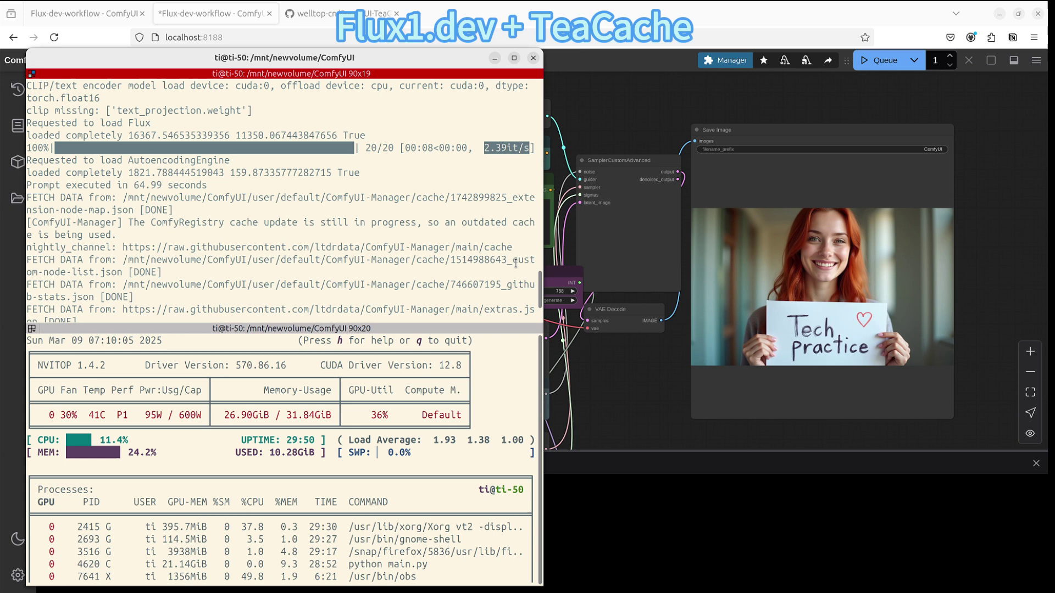
pyautogui.scroll(3, 516, 263)
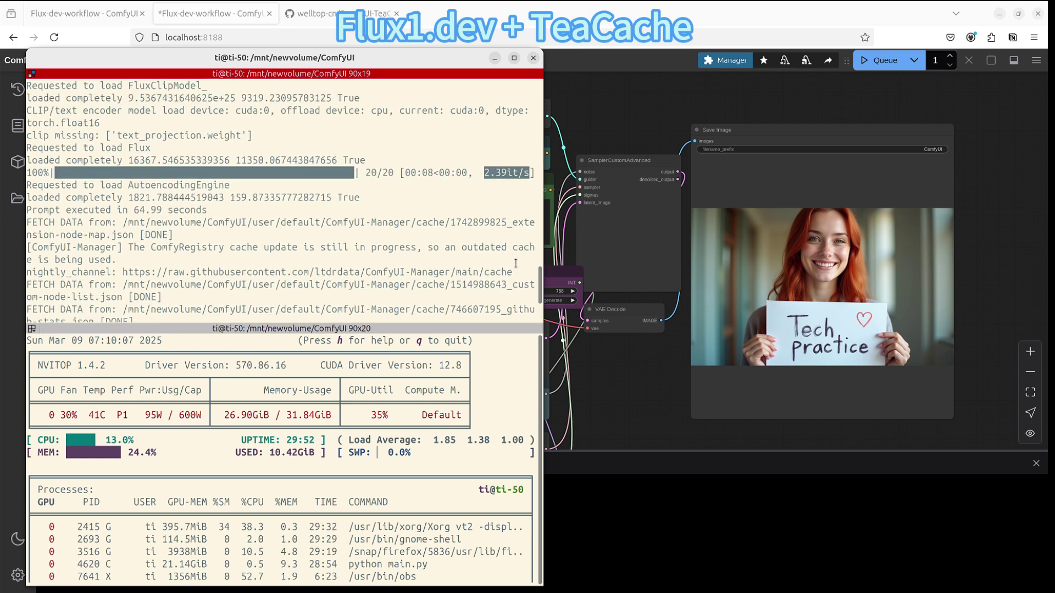
pyautogui.scroll(-3, 516, 264)
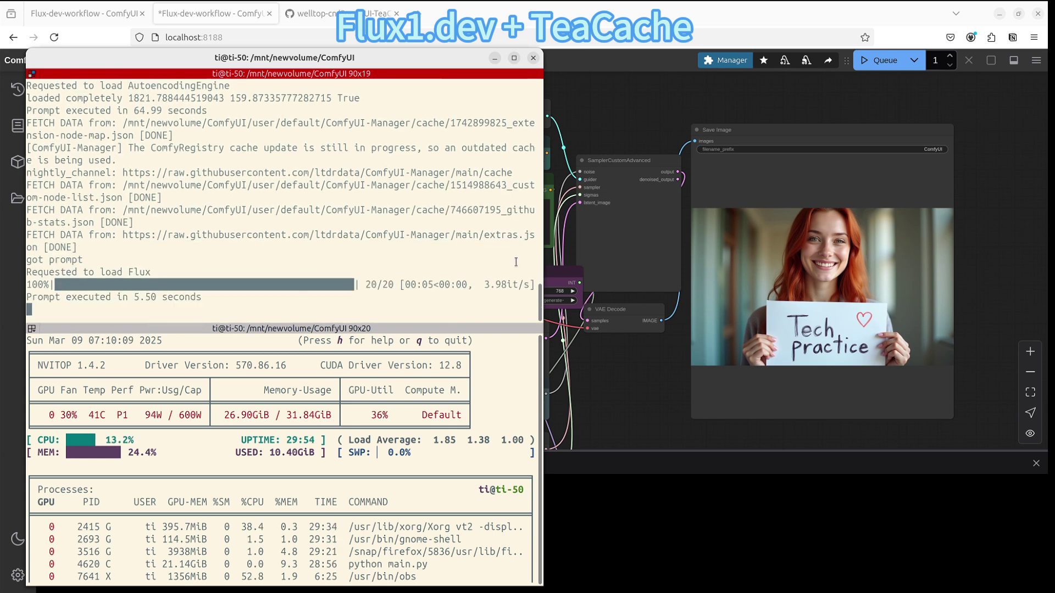
pyautogui.click(495, 59)
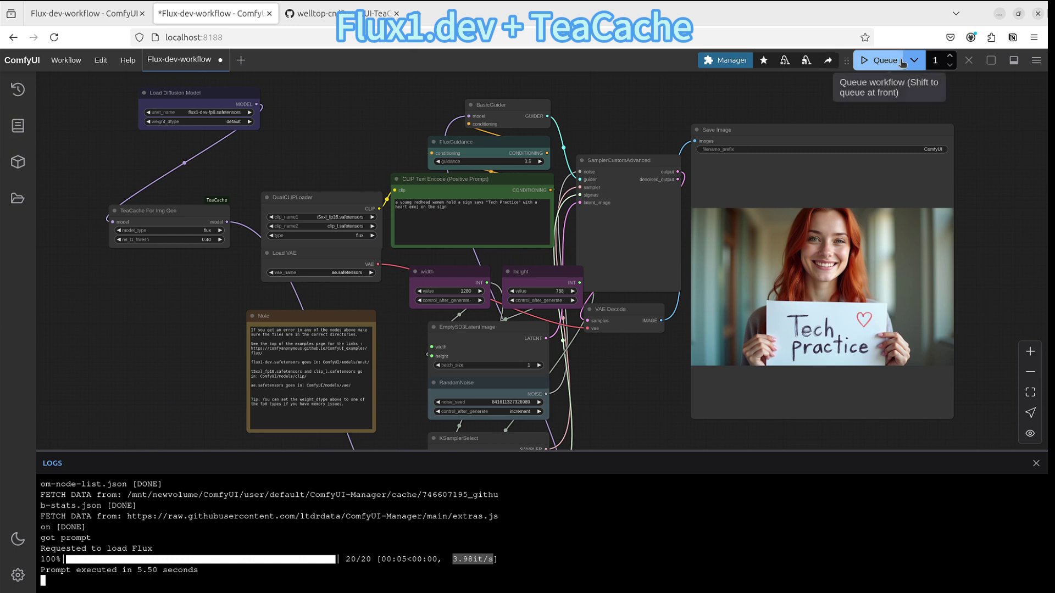
# - Queue the TeaCache Flux workflow twice more, finishing in 5.51 and 5.05 seconds
pyautogui.click(878, 62)
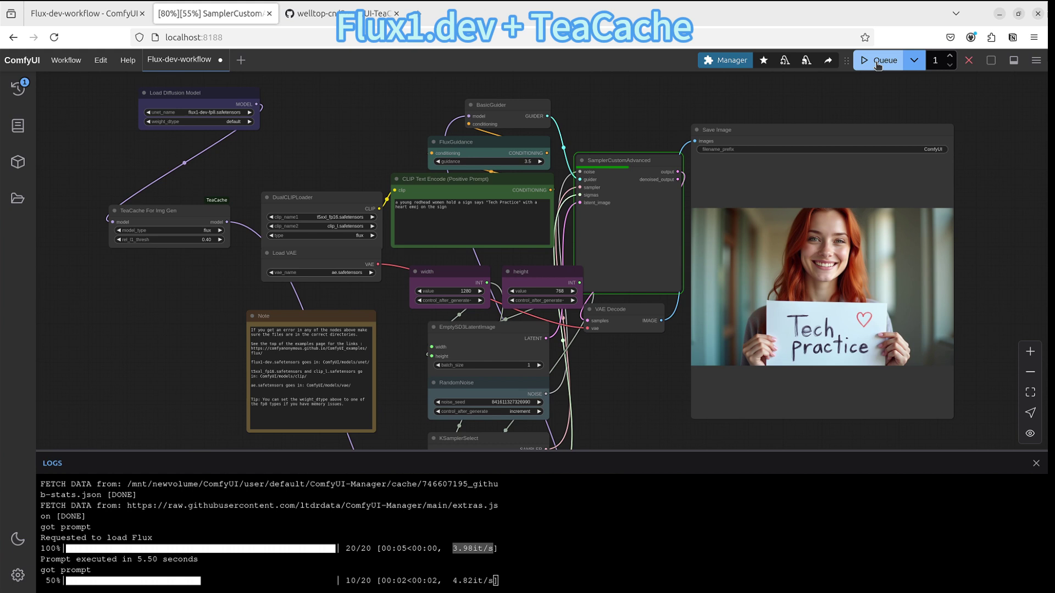
pyautogui.click(878, 61)
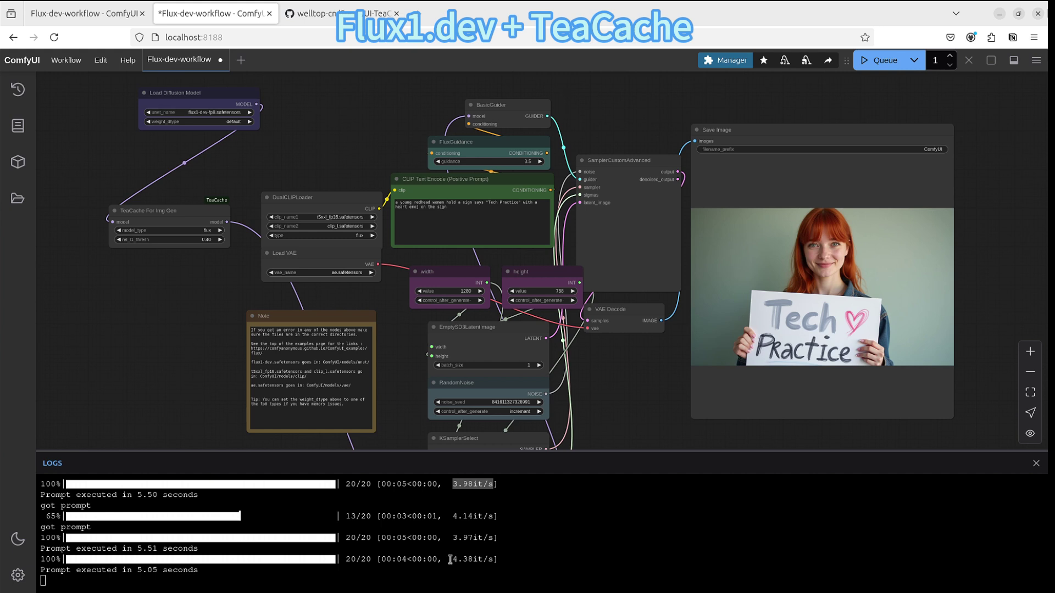
pyautogui.moveTo(450, 559); pyautogui.dragTo(497, 560)
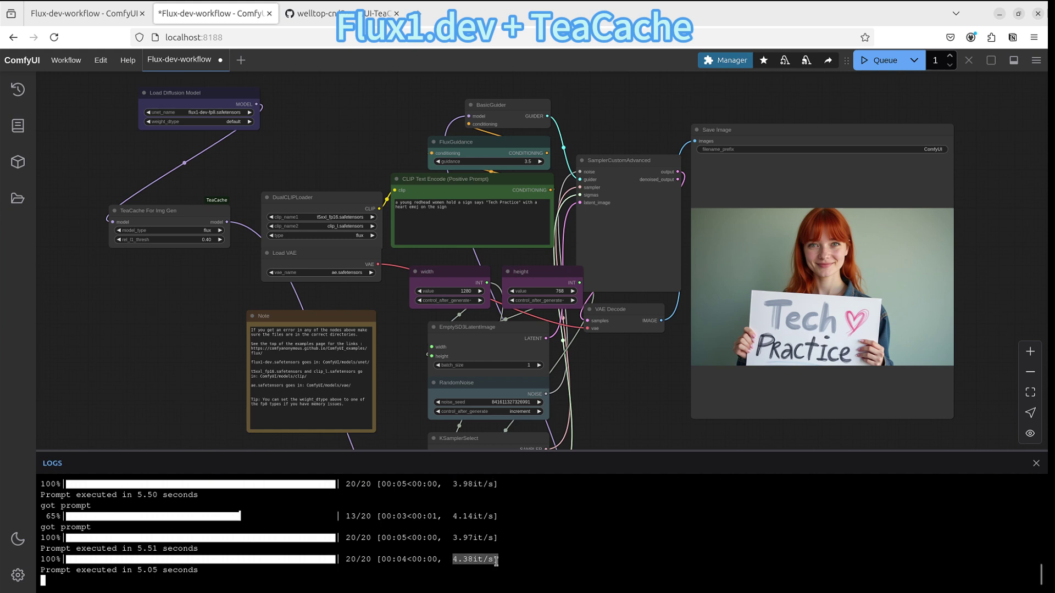
pyautogui.moveTo(454, 538); pyautogui.dragTo(498, 539)
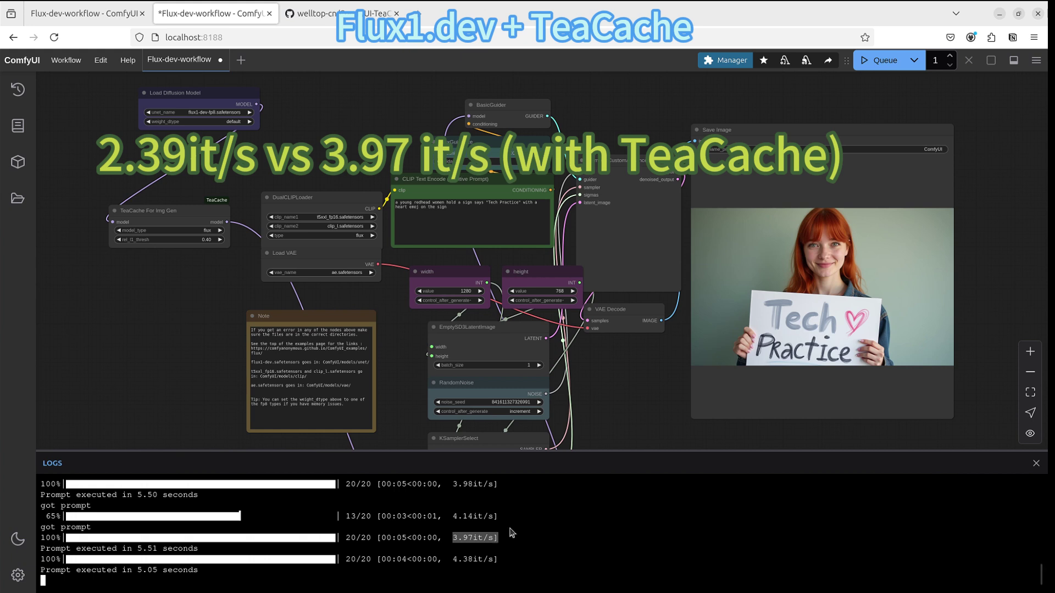
pyautogui.click(512, 533)
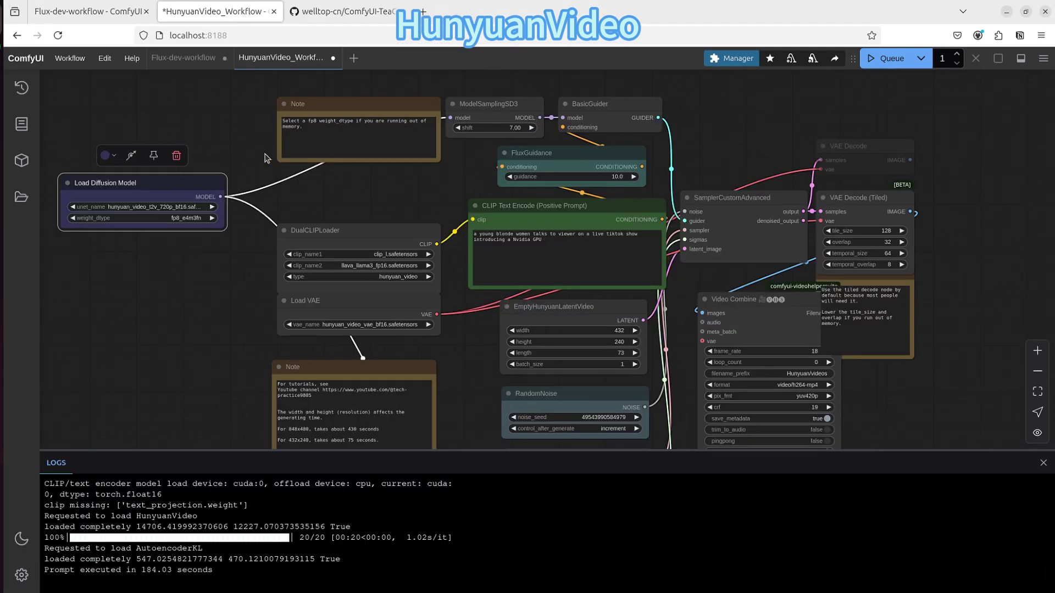
# - Pan the HunyuanVideo graph and drag a new link from Load Diffusion Model's MODEL output
pyautogui.moveTo(231, 147); pyautogui.dragTo(407, 144)
pyautogui.moveTo(346, 179); pyautogui.dragTo(231, 245)
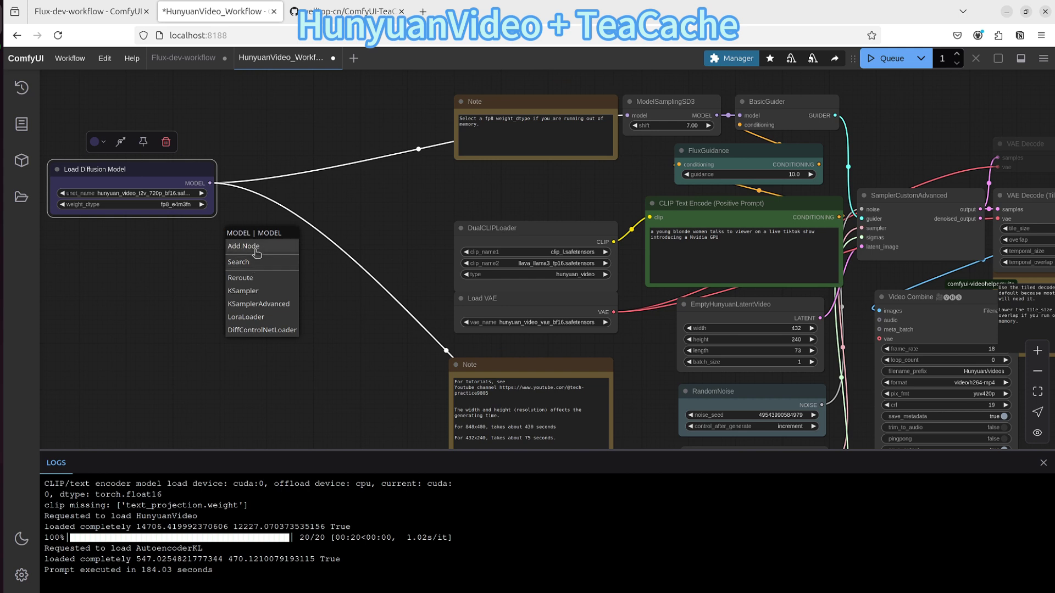
# - Add a TeaCache For Vid Gen node (hunyuan_video, rel_l1_thresh 0.15) from the TeaCache category
pyautogui.click(256, 252)
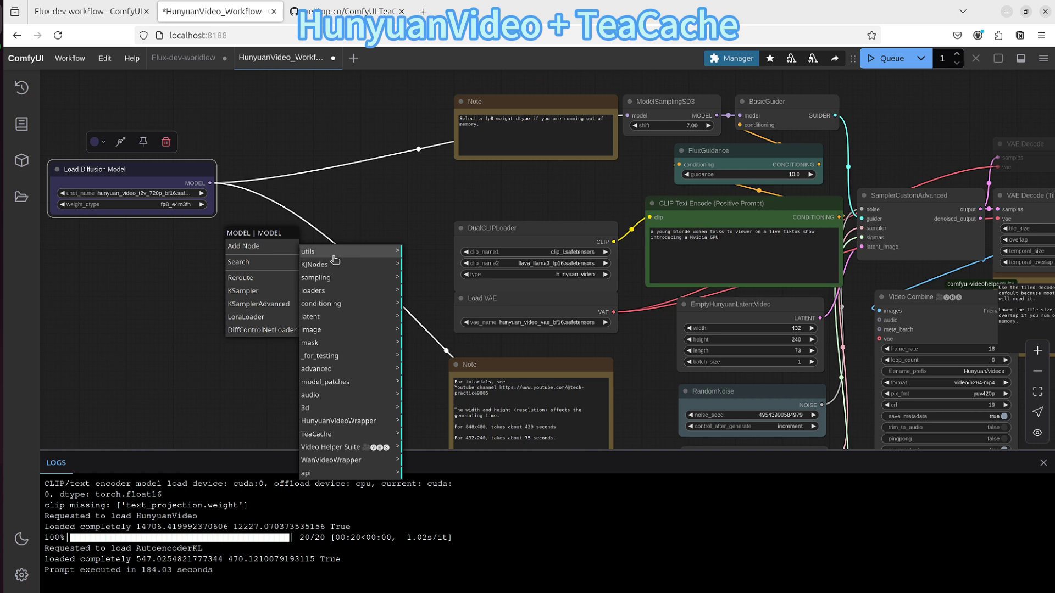
pyautogui.click(356, 437)
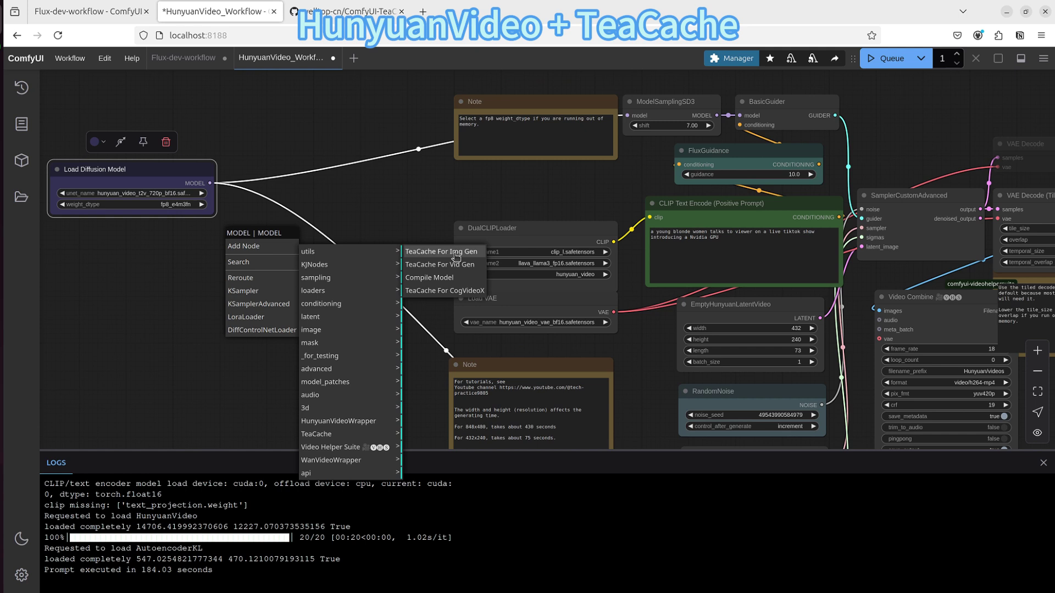
pyautogui.click(459, 270)
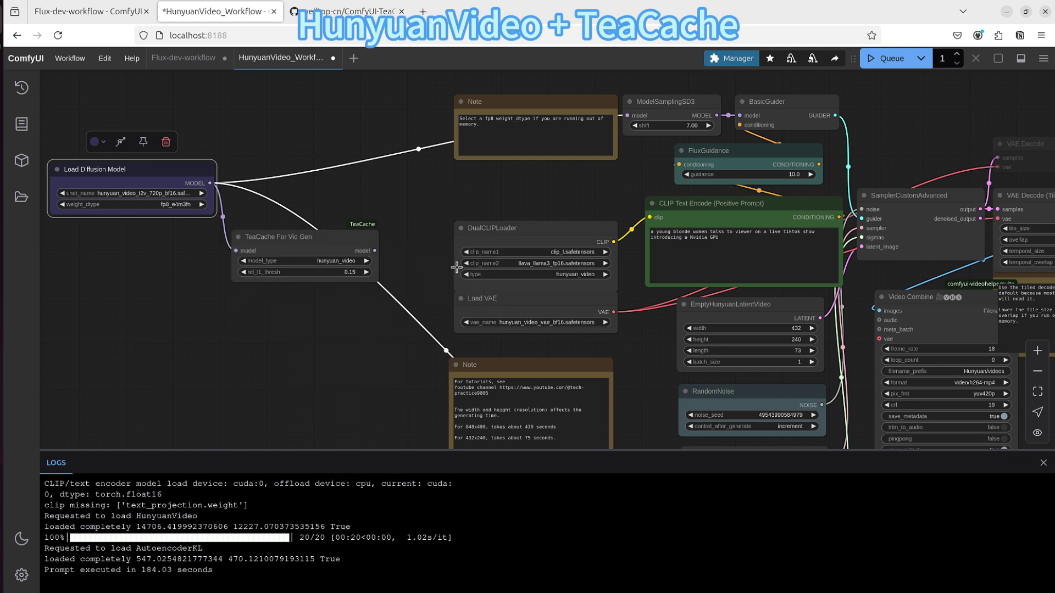
# - Connect TeaCache For Vid Gen's model output to the ModelSamplingSD3 and BasicScheduler model inputs
pyautogui.moveTo(270, 236); pyautogui.dragTo(162, 260)
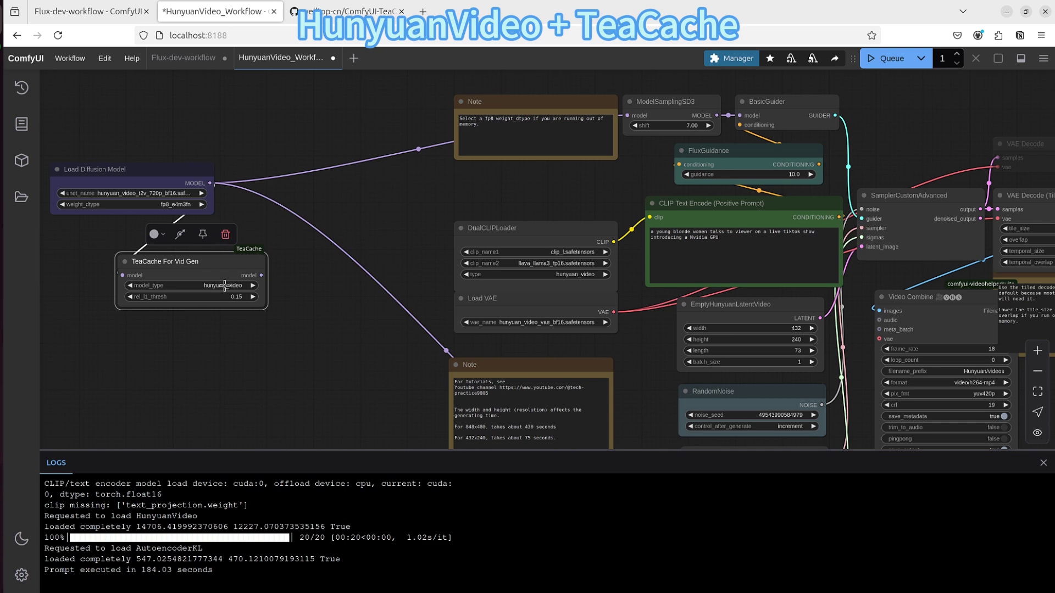
pyautogui.moveTo(299, 241); pyautogui.dragTo(294, 262)
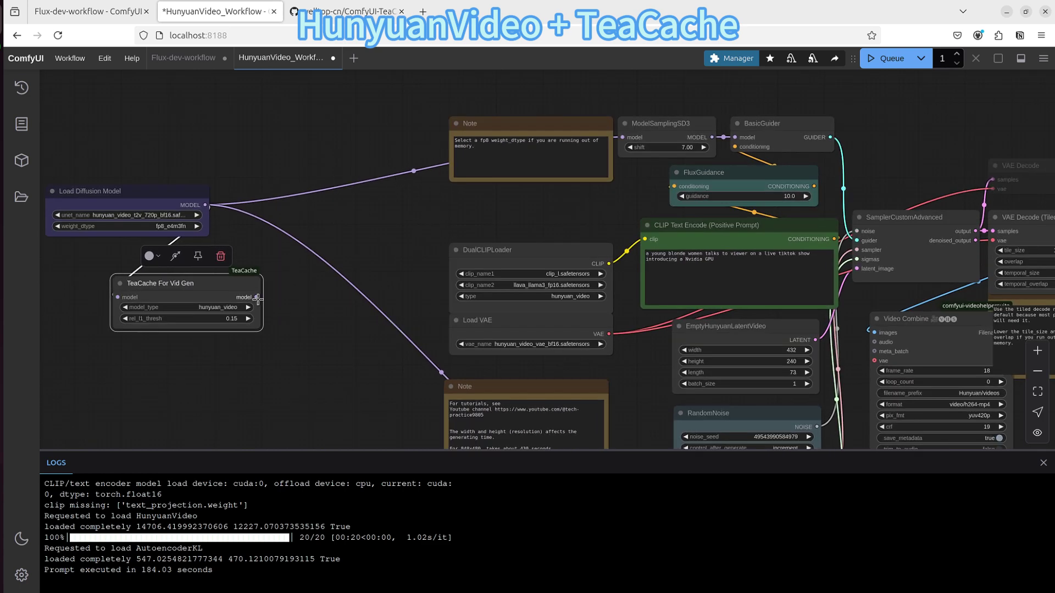
pyautogui.moveTo(257, 297); pyautogui.dragTo(626, 152)
pyautogui.moveTo(422, 274); pyautogui.dragTo(448, 134)
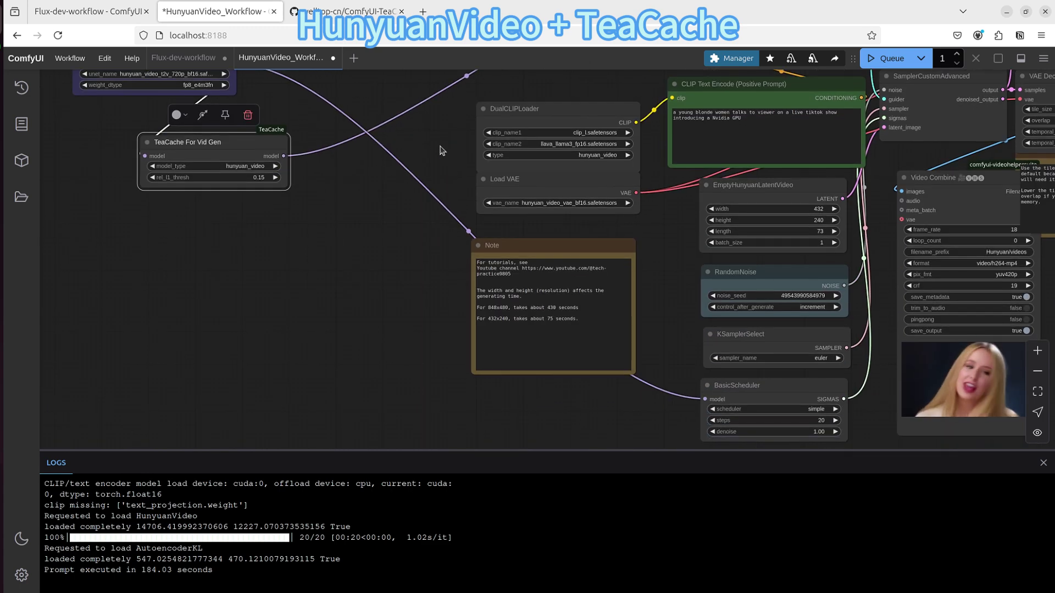
pyautogui.scroll(-1, 398, 179)
pyautogui.moveTo(295, 158); pyautogui.dragTo(671, 384)
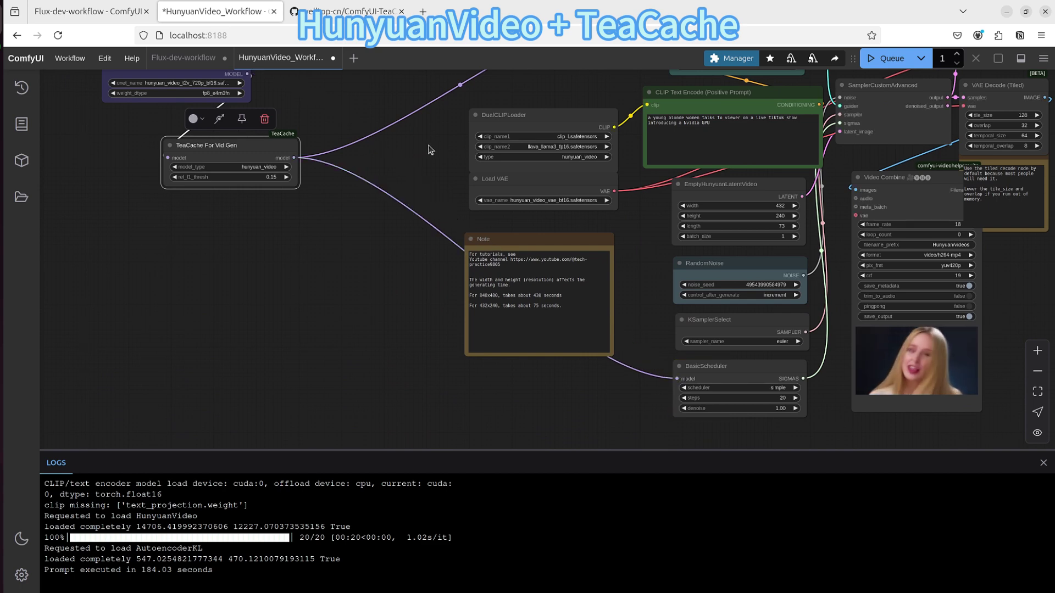
pyautogui.moveTo(361, 162); pyautogui.dragTo(468, 317)
# - Arrange the Load Diffusion Model node directly above the TeaCache node
pyautogui.moveTo(340, 302); pyautogui.dragTo(464, 223)
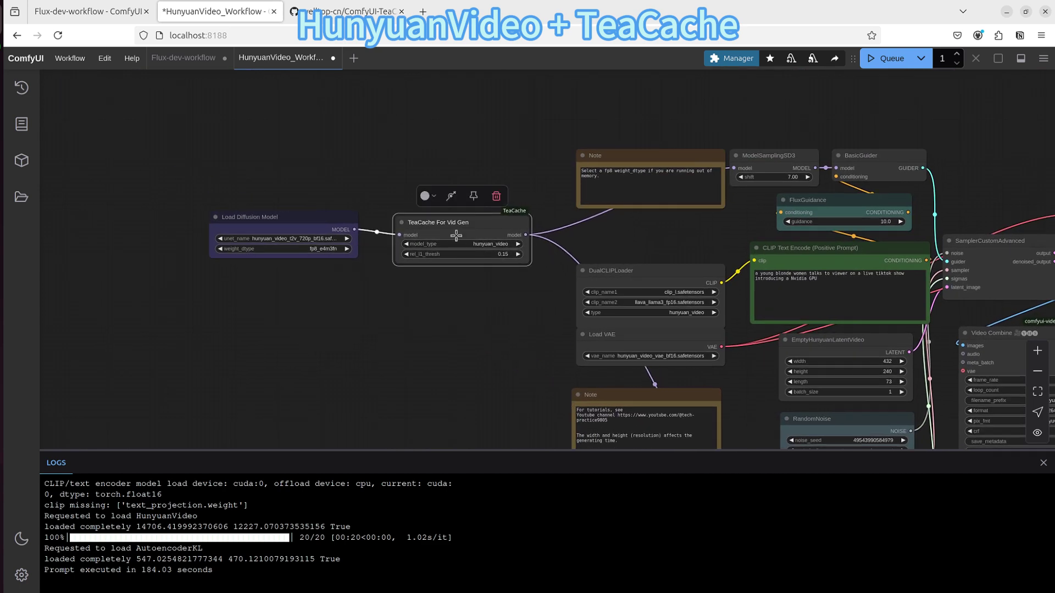
pyautogui.click(264, 220)
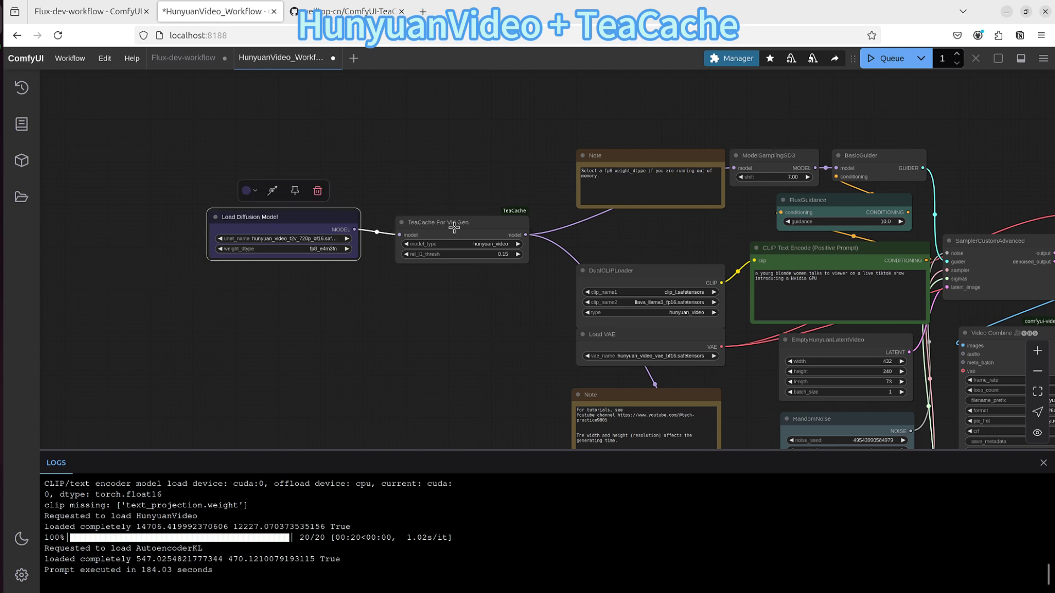
pyautogui.moveTo(452, 231); pyautogui.dragTo(367, 330)
pyautogui.moveTo(282, 228); pyautogui.dragTo(401, 169)
pyautogui.scroll(-4, 536, 254)
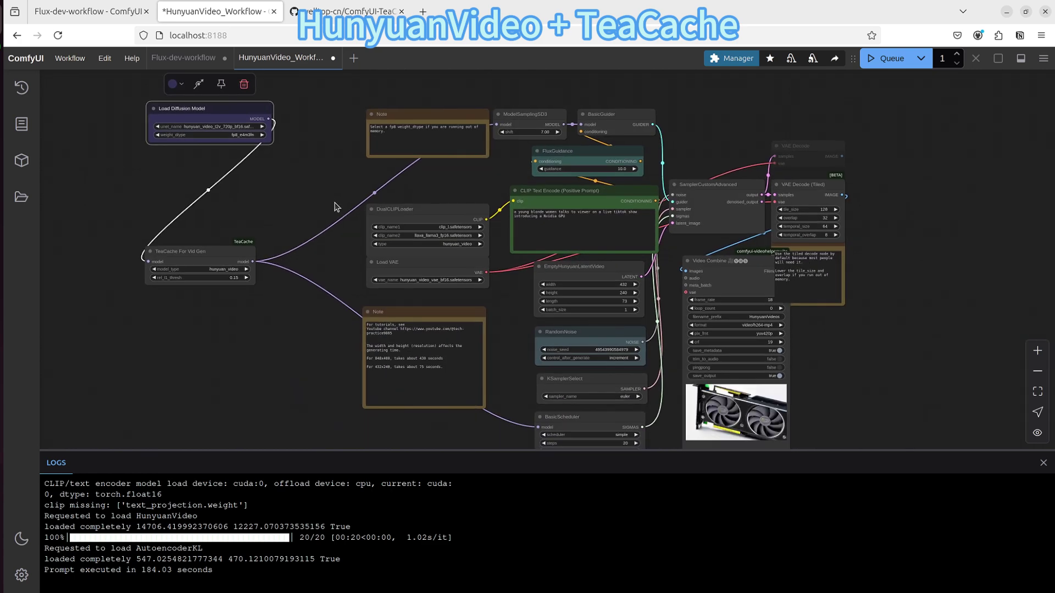
pyautogui.scroll(3, 334, 206)
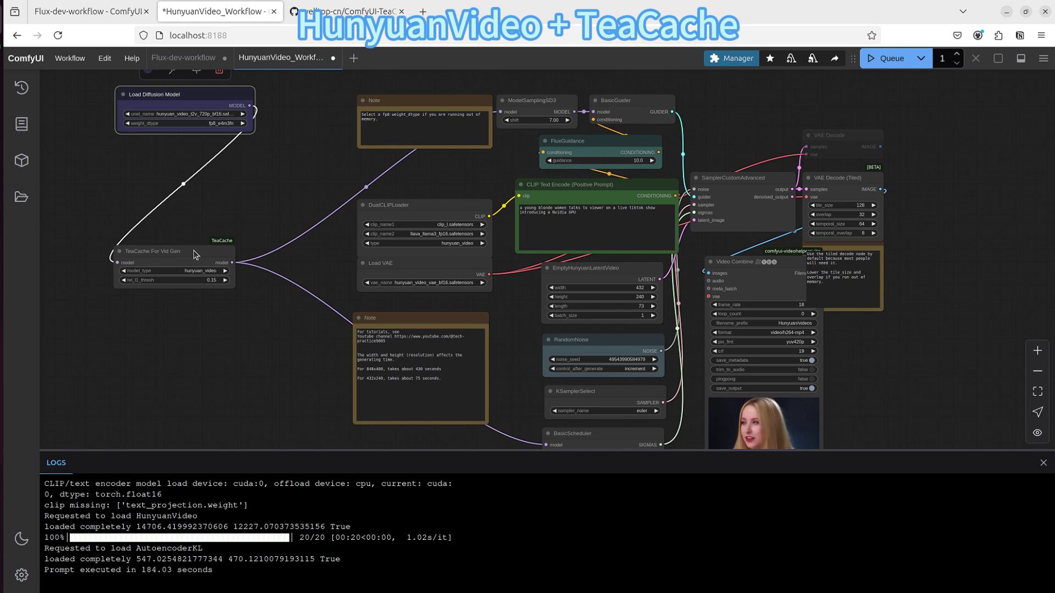
# - Queue the TeaCache HunyuanVideo run and watch it finish in 21.04 seconds at 1.67 it/s
pyautogui.click(881, 62)
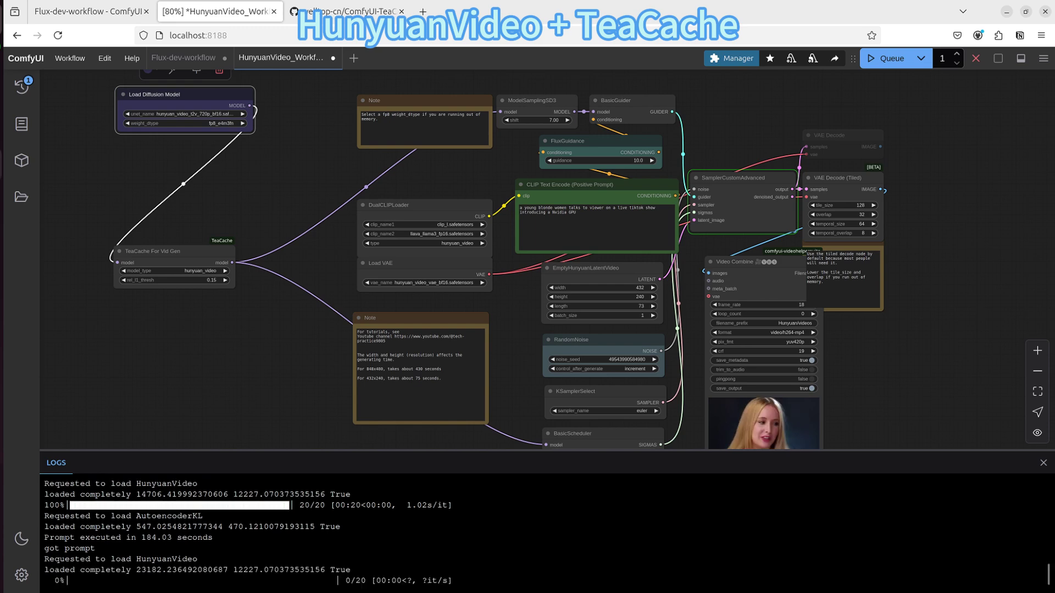
pyautogui.hotkey('alt', 'Tab')
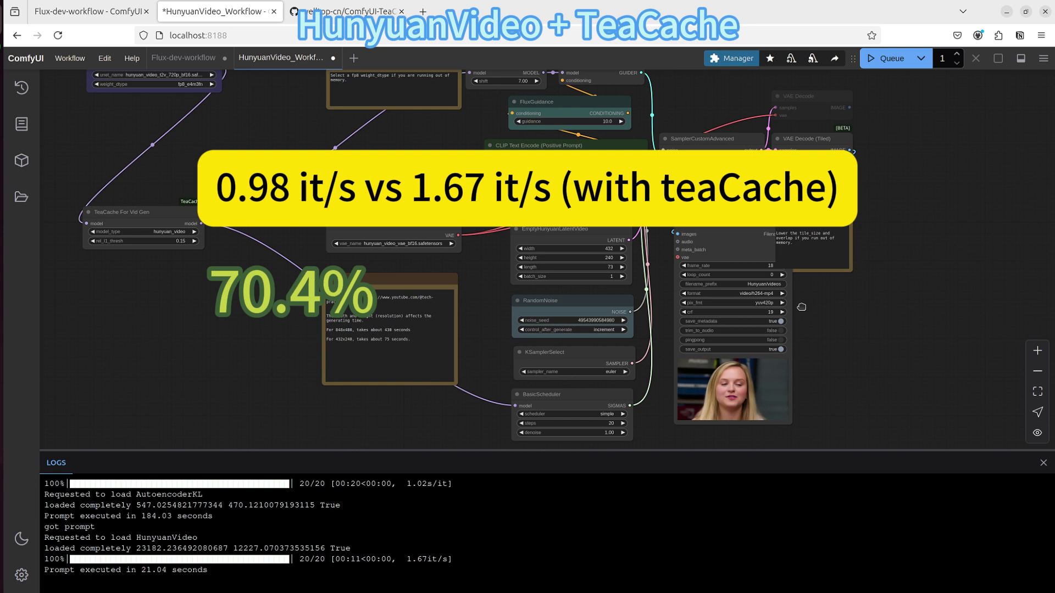
# - Queue a second TeaCache-enabled HunyuanVideo generation
pyautogui.scroll(2, 802, 307)
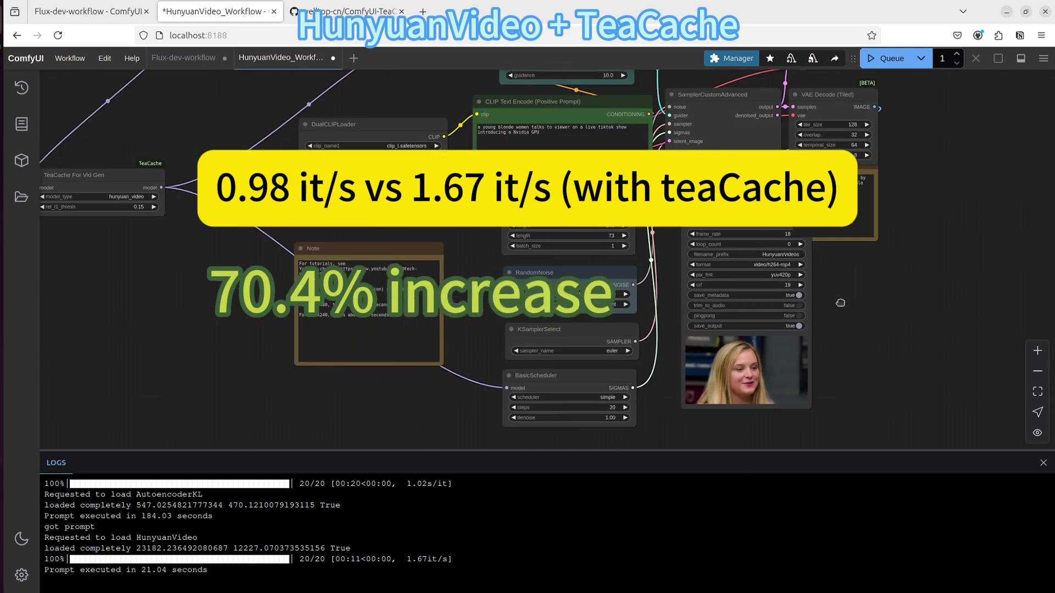
pyautogui.scroll(1, 743, 357)
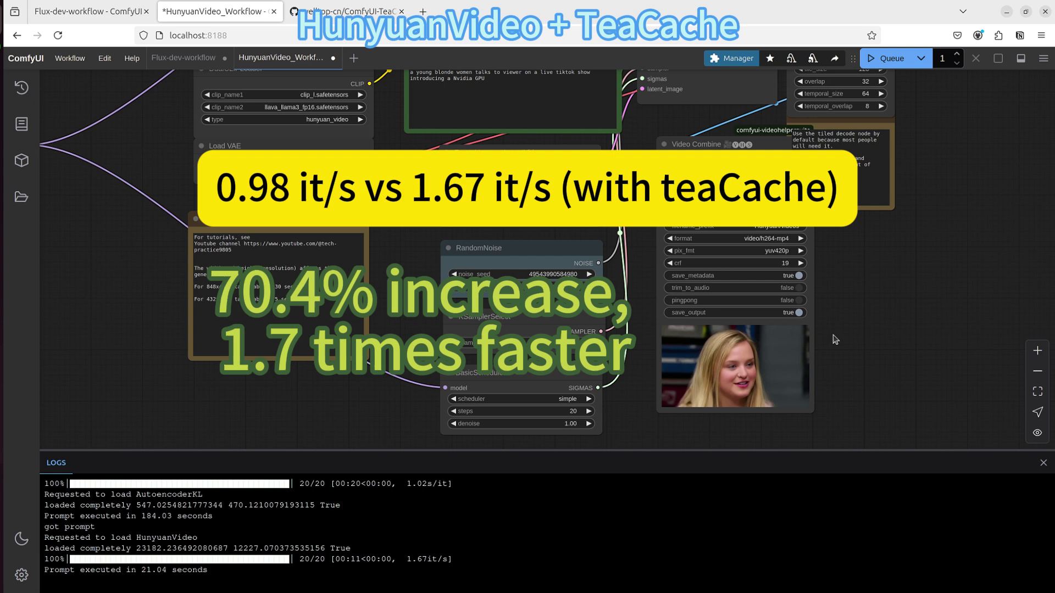
pyautogui.scroll(-2, 835, 339)
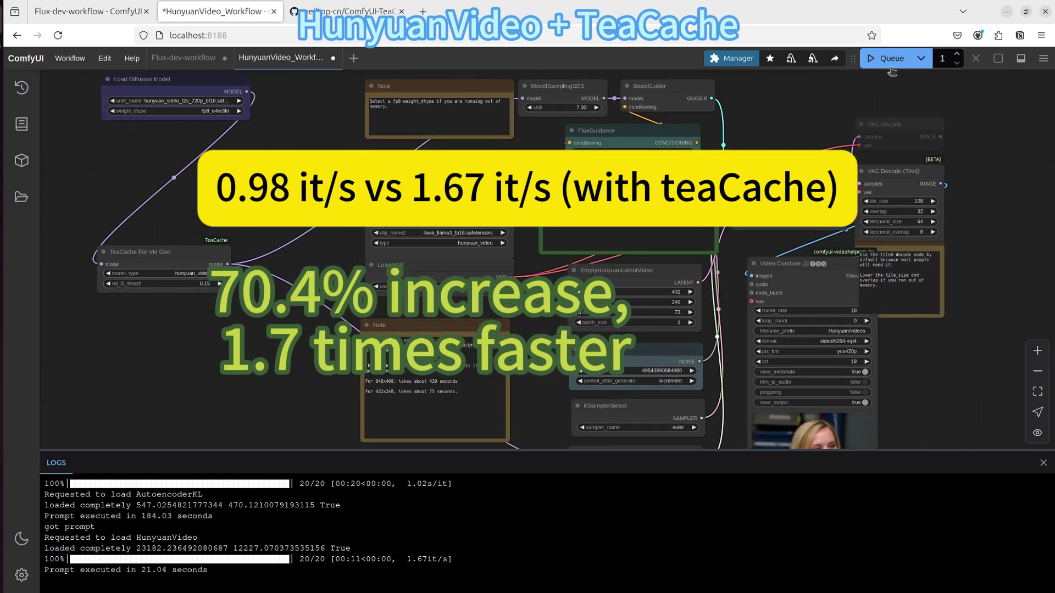
pyautogui.click(891, 65)
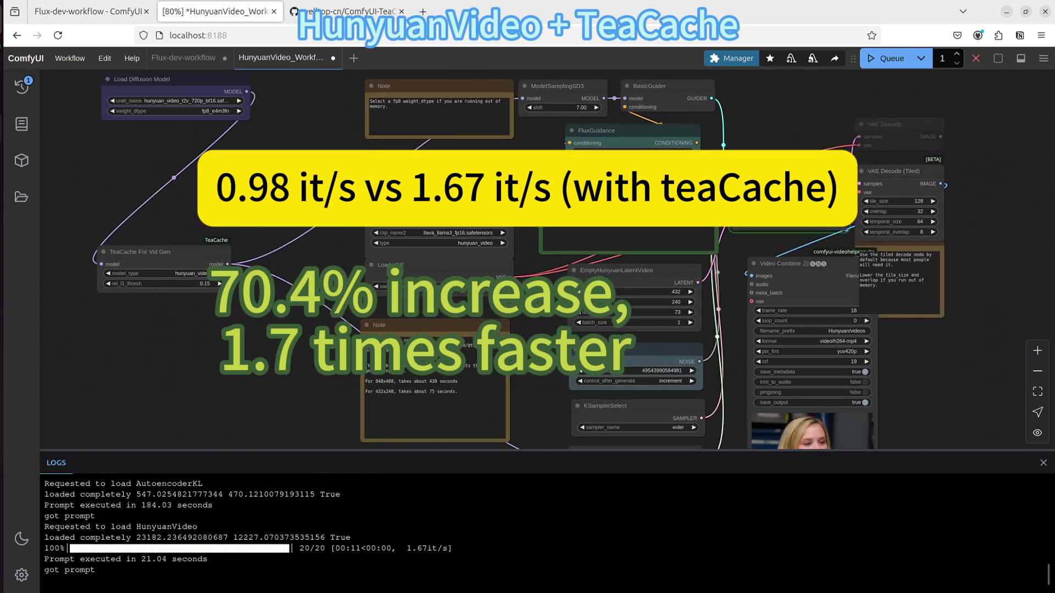